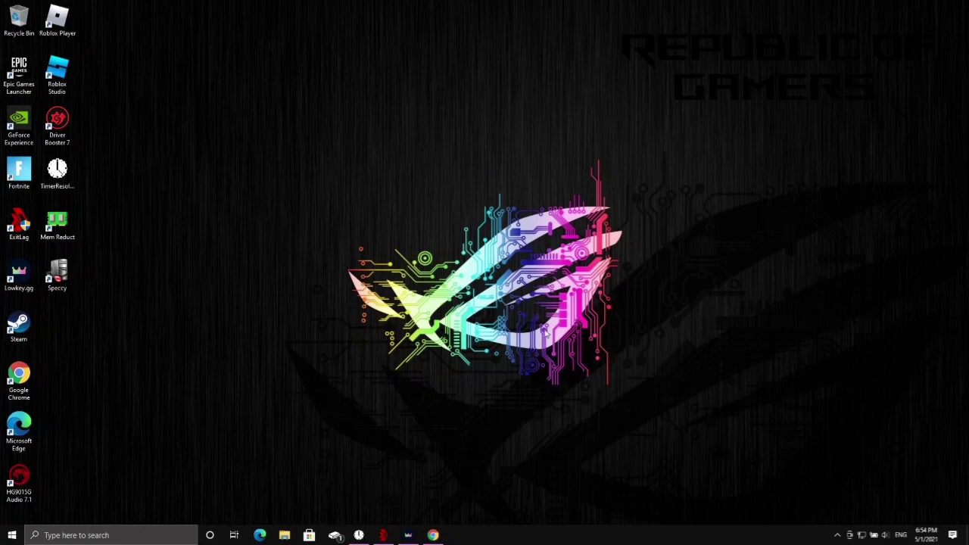
Briefly restore the Lowkey window from the taskbar, then minimize it again.
mouse_move(408, 536)
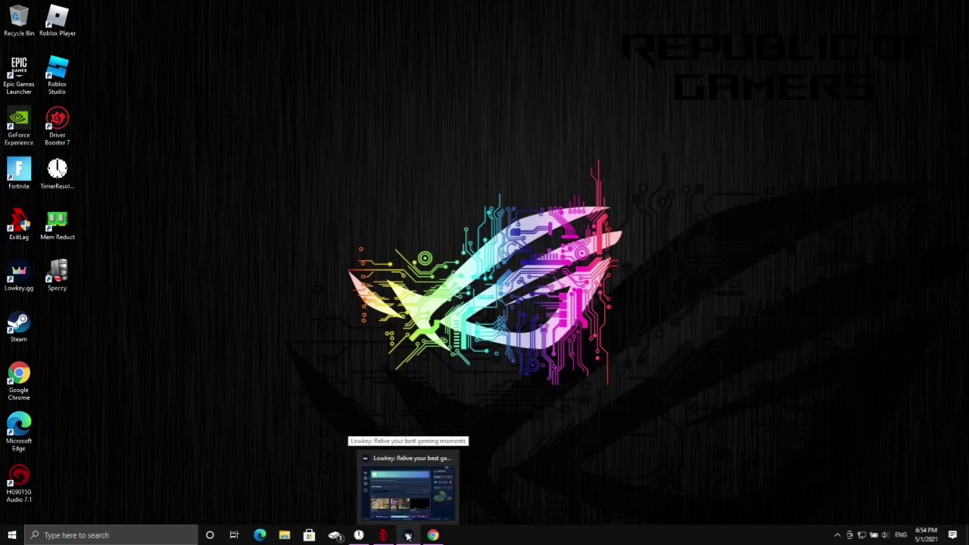
left_click(408, 536)
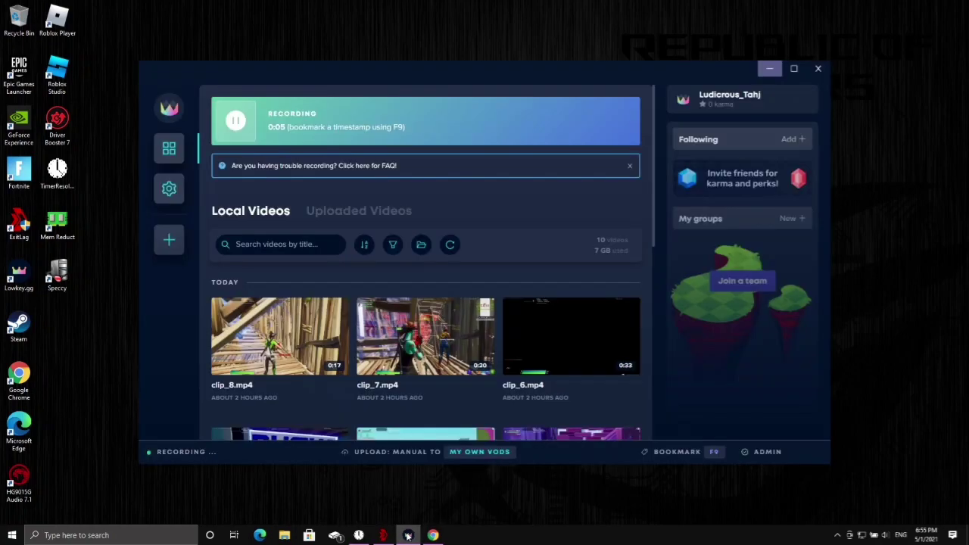
left_click(768, 70)
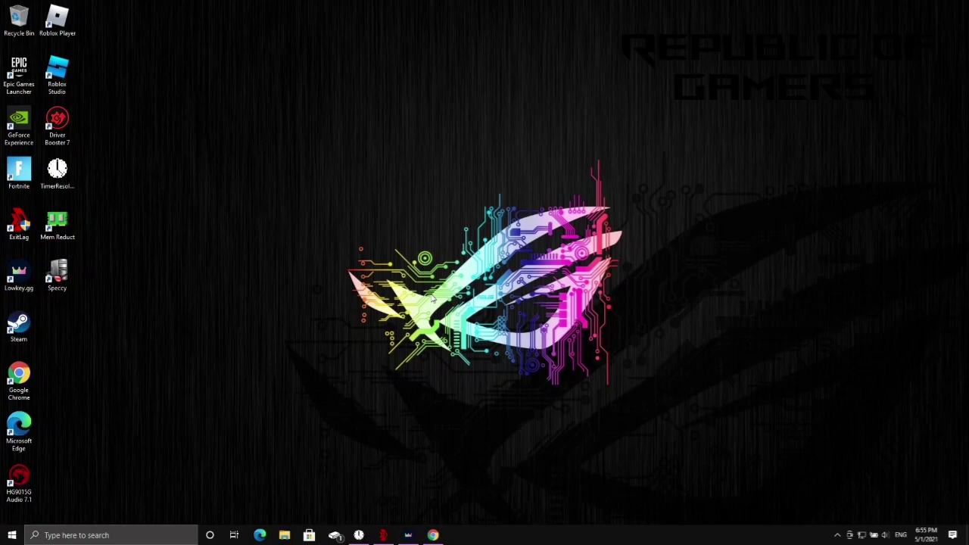
mouse_move(382, 535)
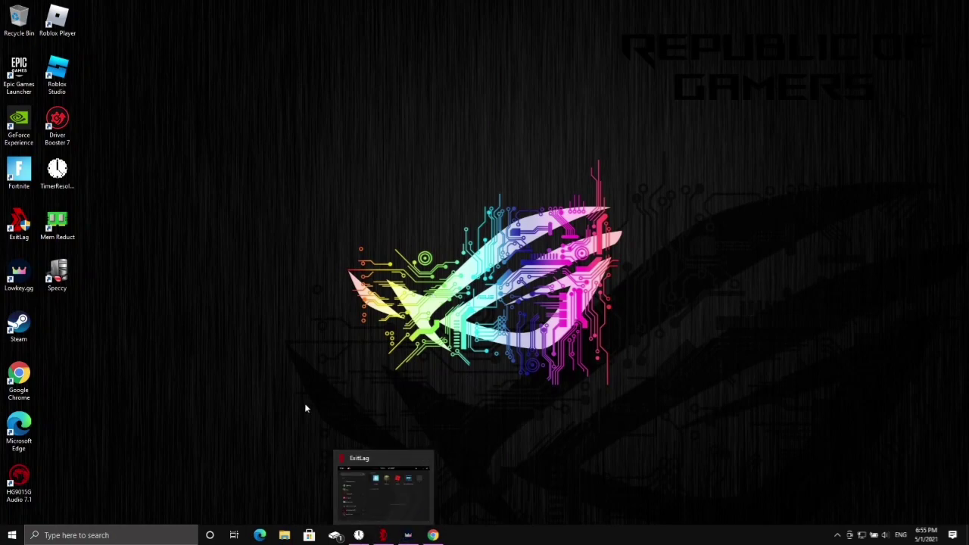
mouse_move(433, 537)
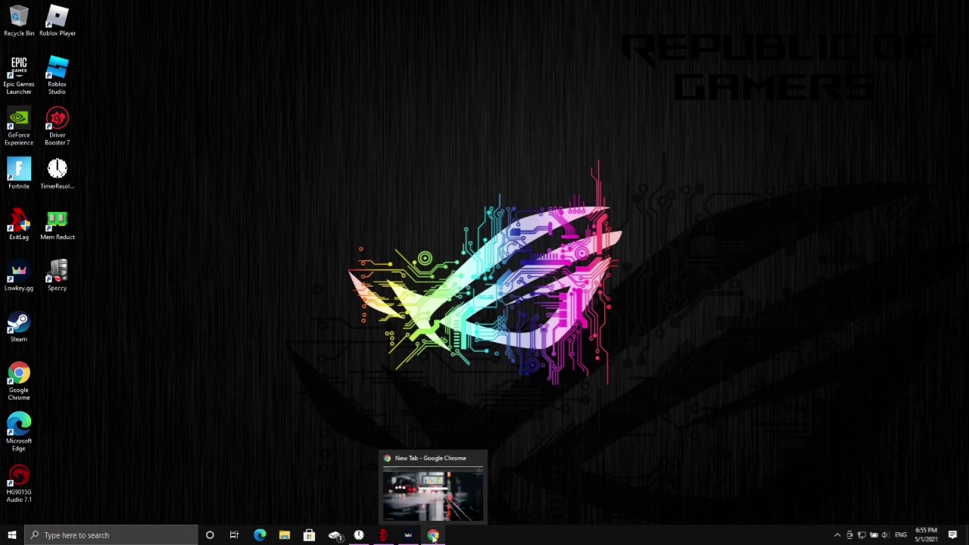
Bring Chrome forward and load lowkey.gg, correcting the misspelled 'lokey.gg'.
left_click(433, 535)
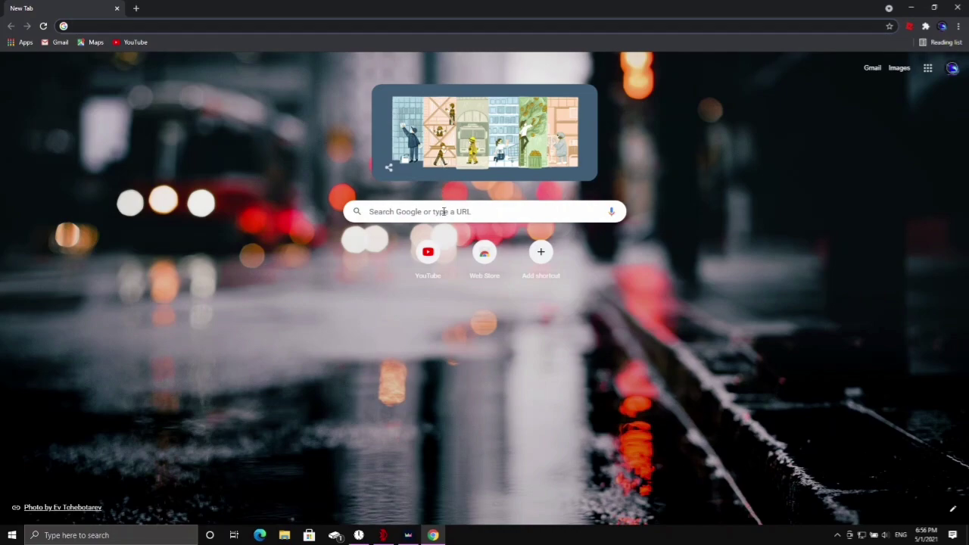
left_click(444, 212)
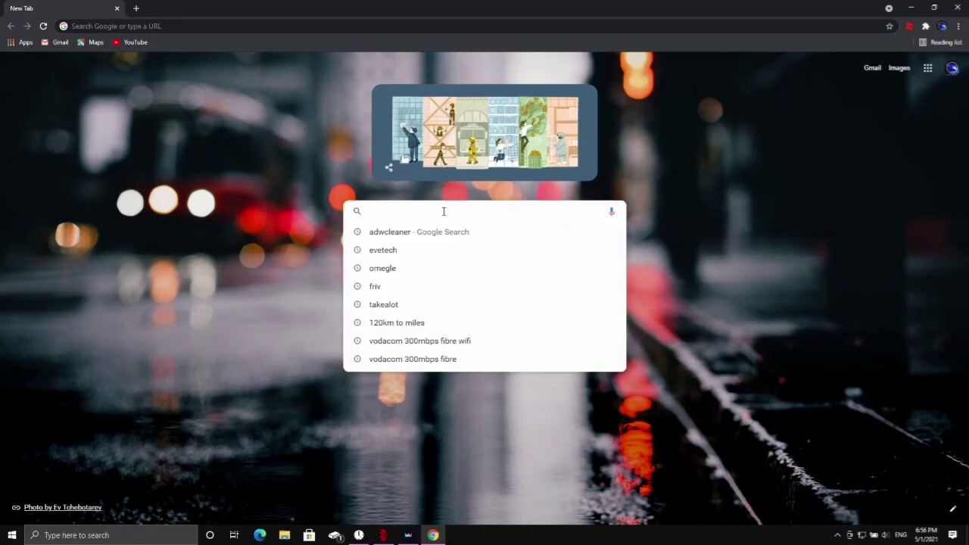
type("l")
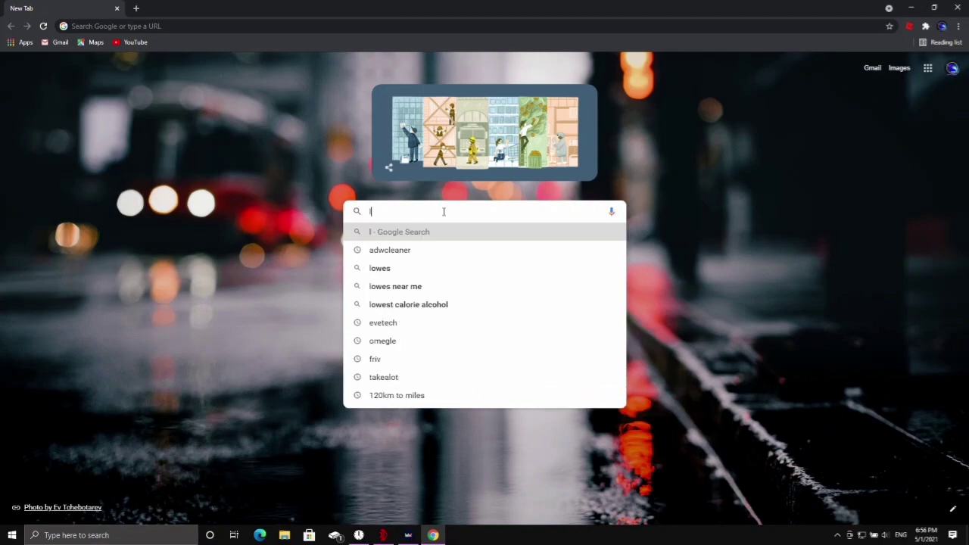
type("okey.gg")
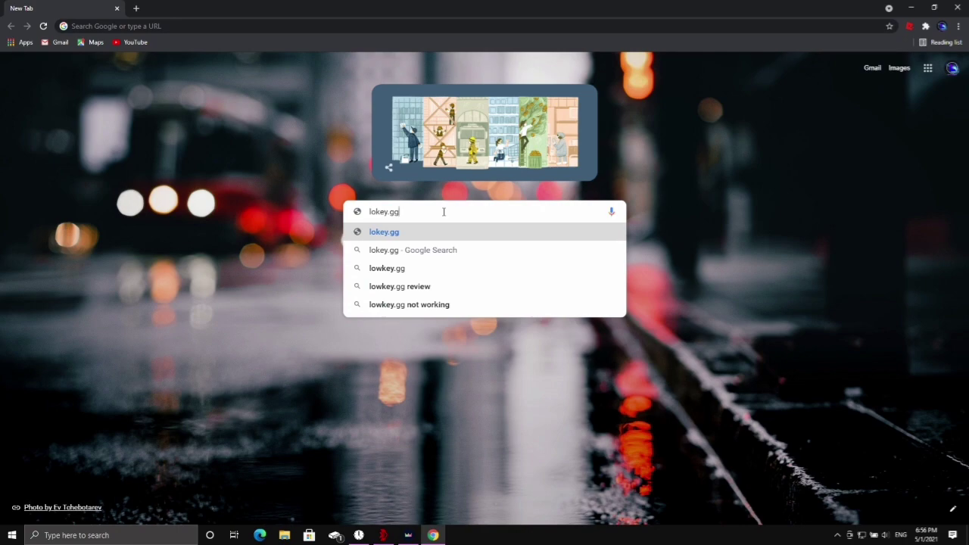
left_click(378, 212)
type("w")
key("Return")
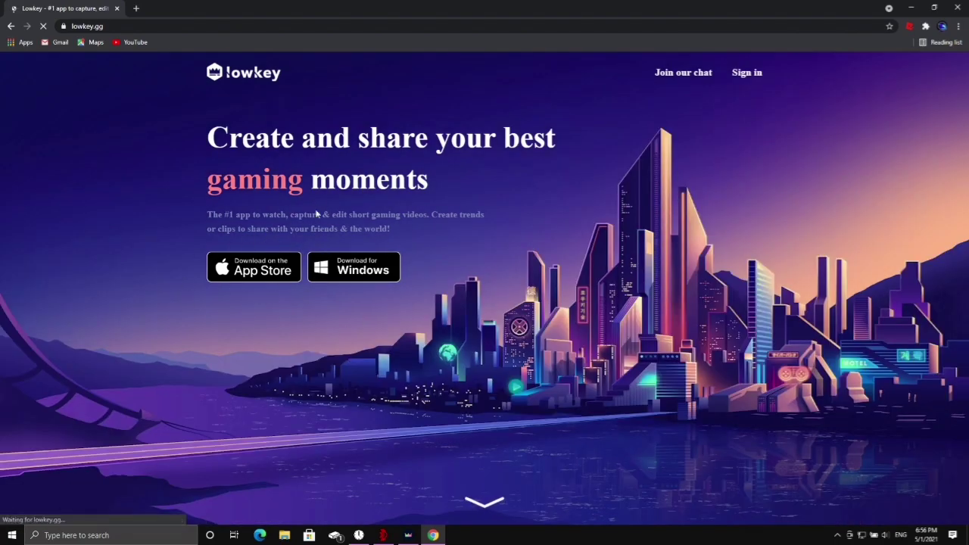
Look over the lowkey.gg homepage, then close its Chrome tab.
scroll(349, 270, "down", 5)
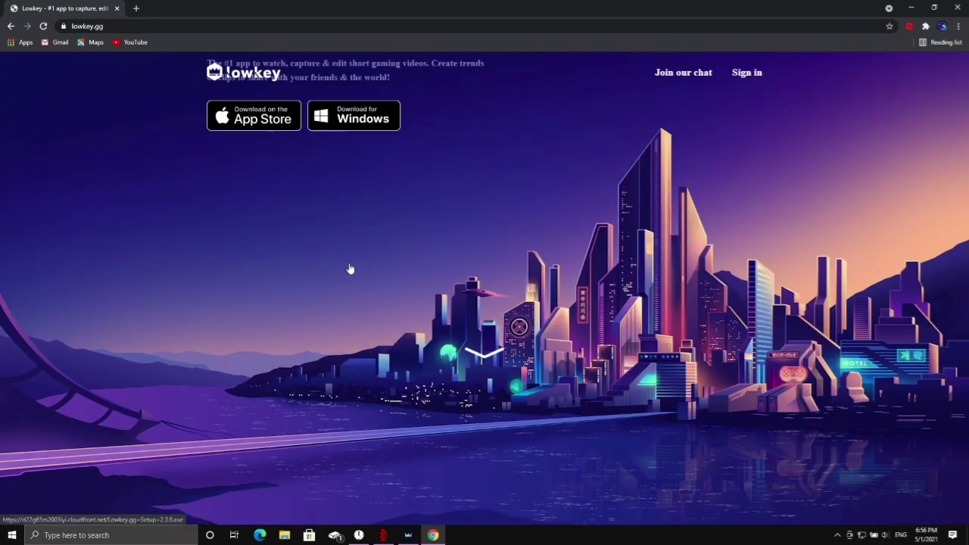
scroll(353, 264, "up", 5)
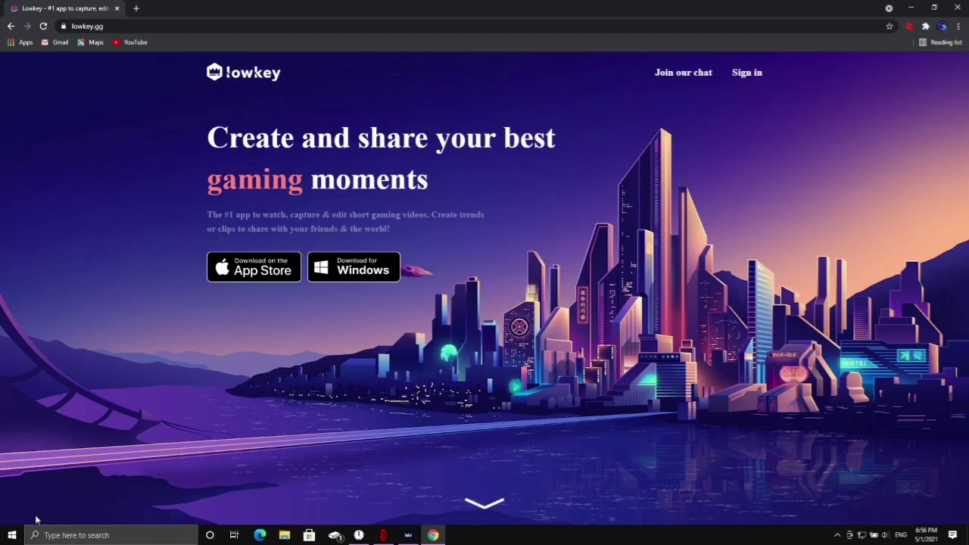
left_click(117, 8)
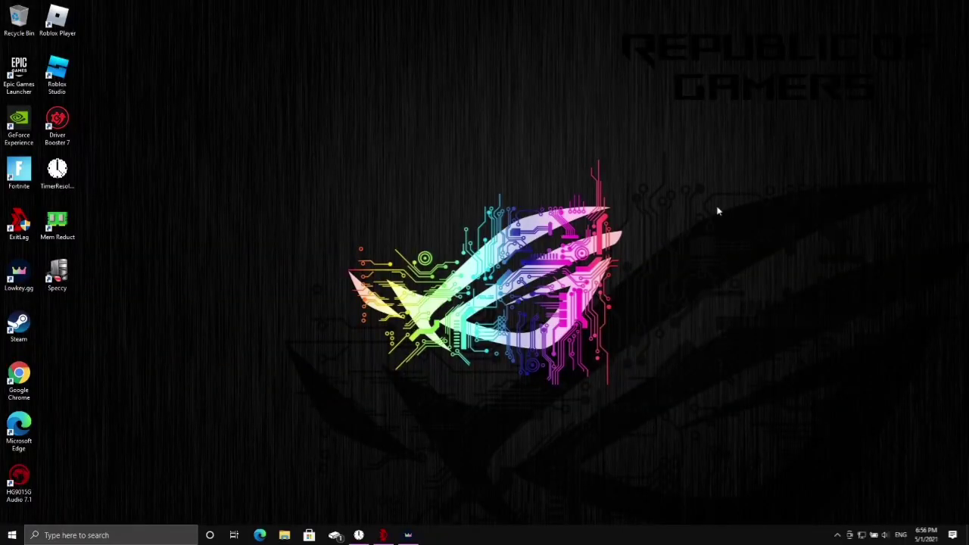
Restore the Lowkey app and browse the 10 clips in its Local Videos list.
left_click(409, 533)
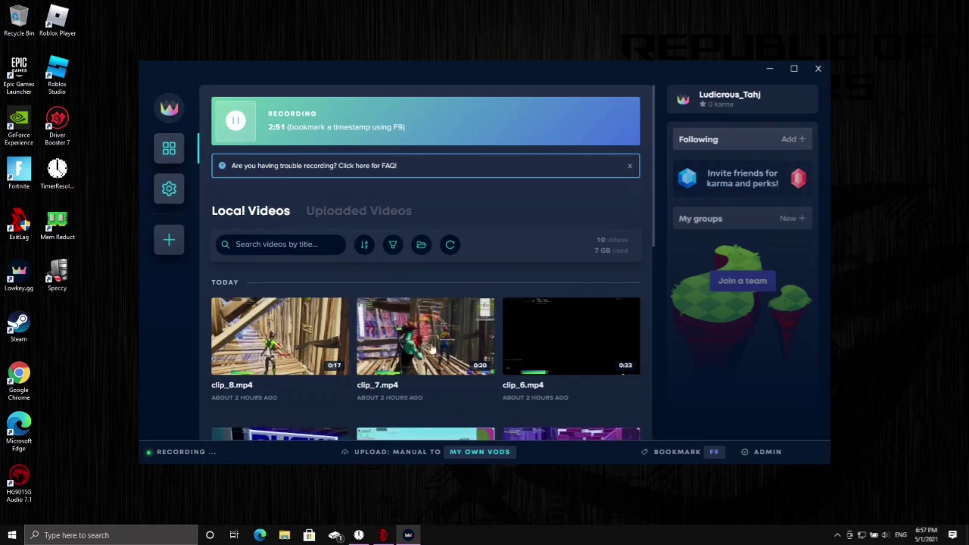
scroll(451, 319, "down", 5)
scroll(443, 281, "up", 5)
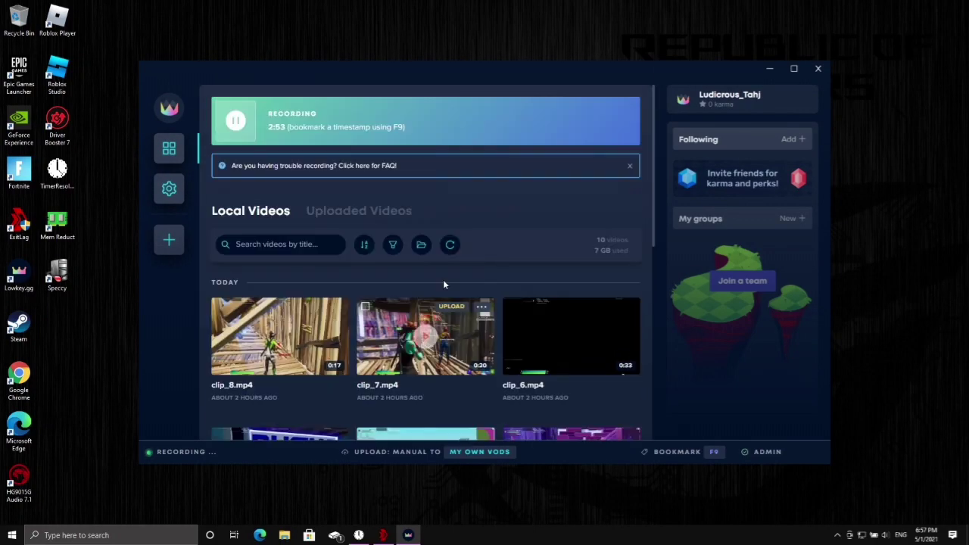
scroll(443, 281, "down", 4)
scroll(442, 287, "up", 5)
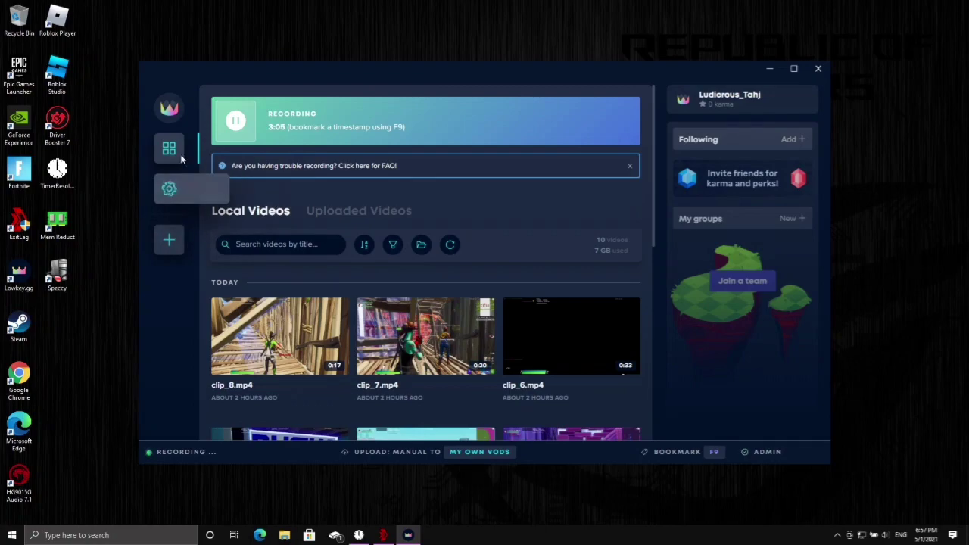
left_click(179, 191)
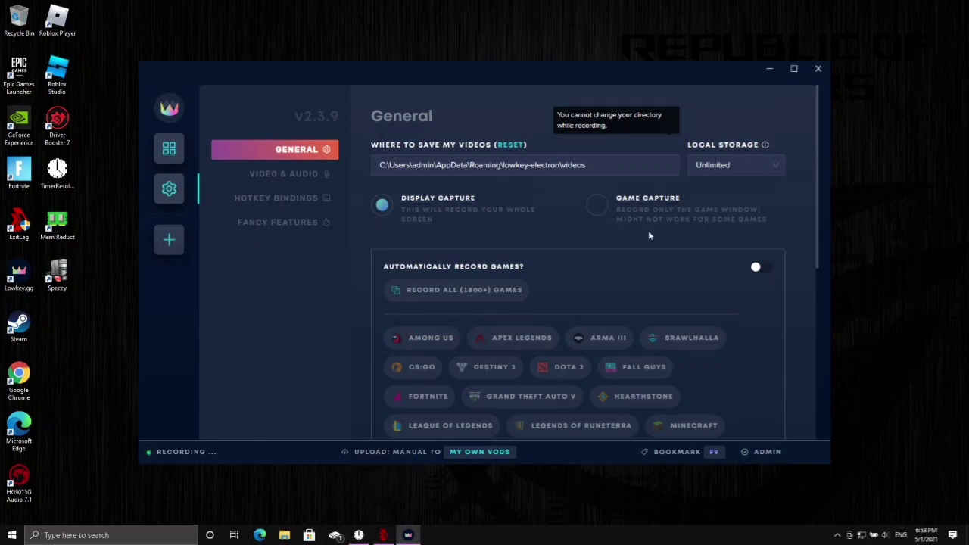
scroll(543, 265, "down", 5)
scroll(544, 260, "up", 5)
scroll(580, 301, "down", 4)
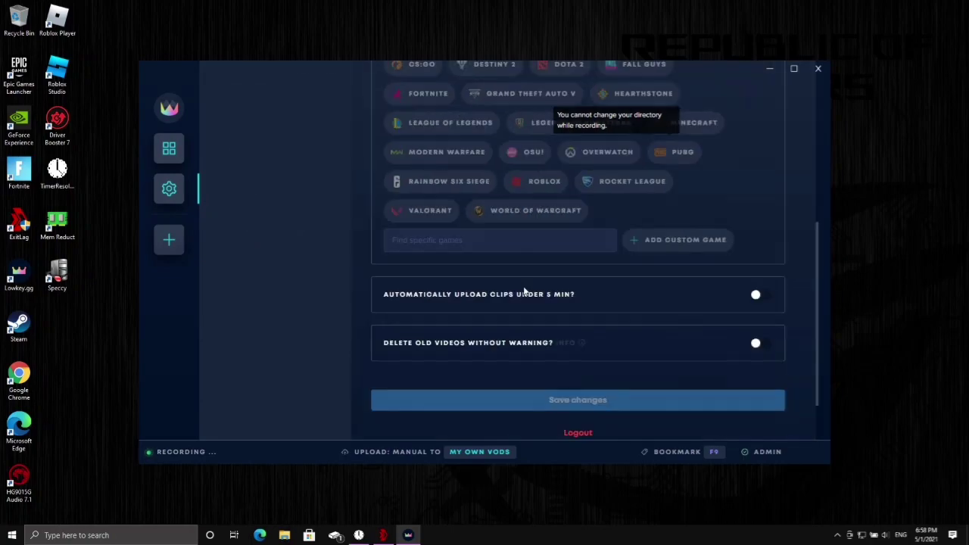
scroll(581, 300, "up", 2)
scroll(580, 300, "down", 1)
scroll(615, 280, "up", 3)
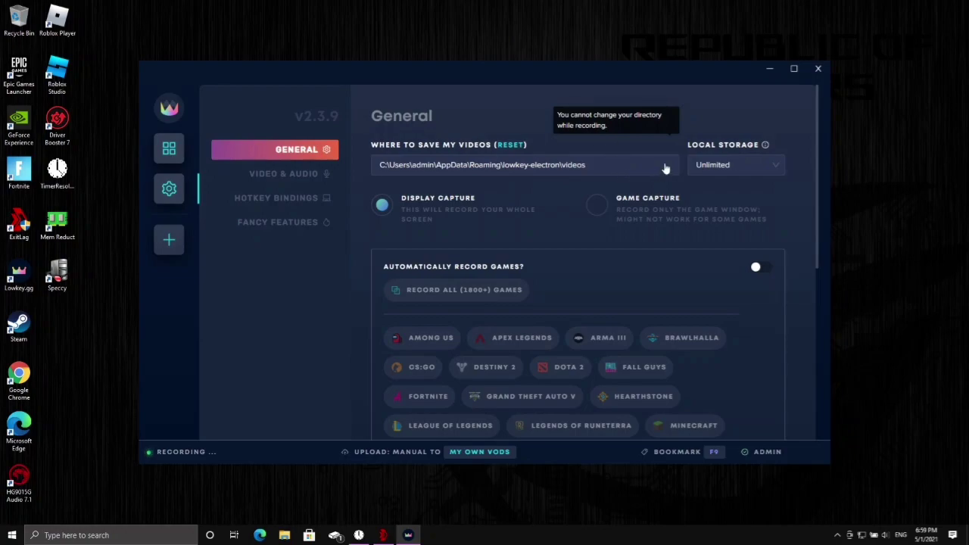
left_click(708, 168)
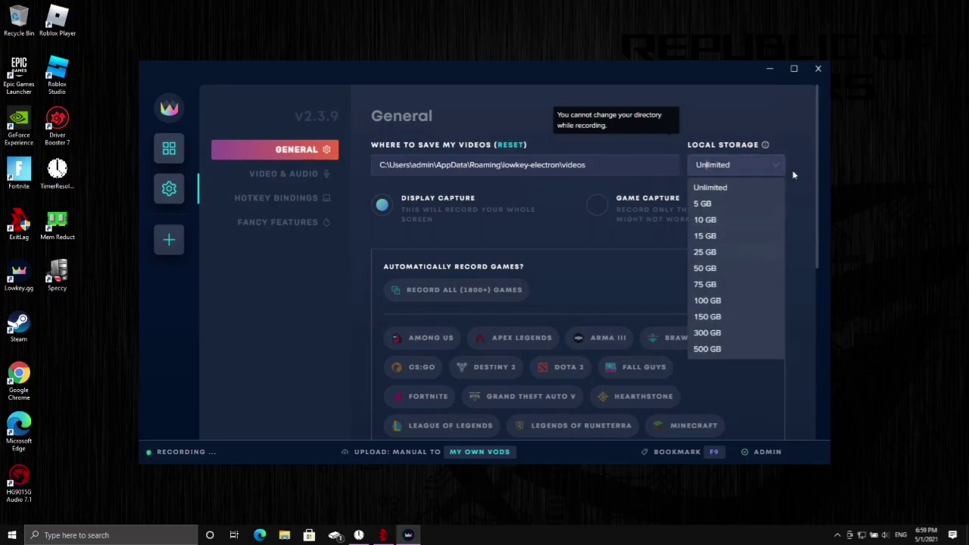
left_click(769, 166)
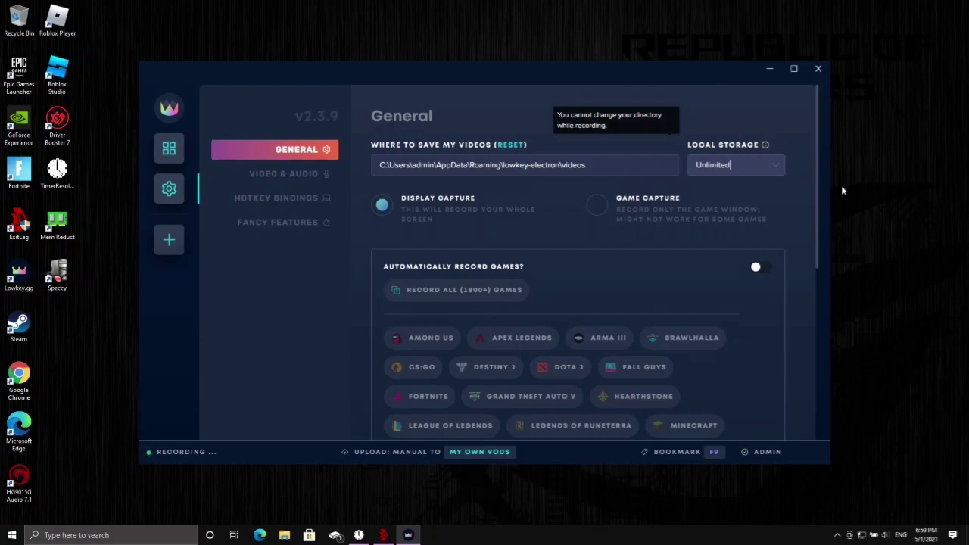
left_click(763, 170)
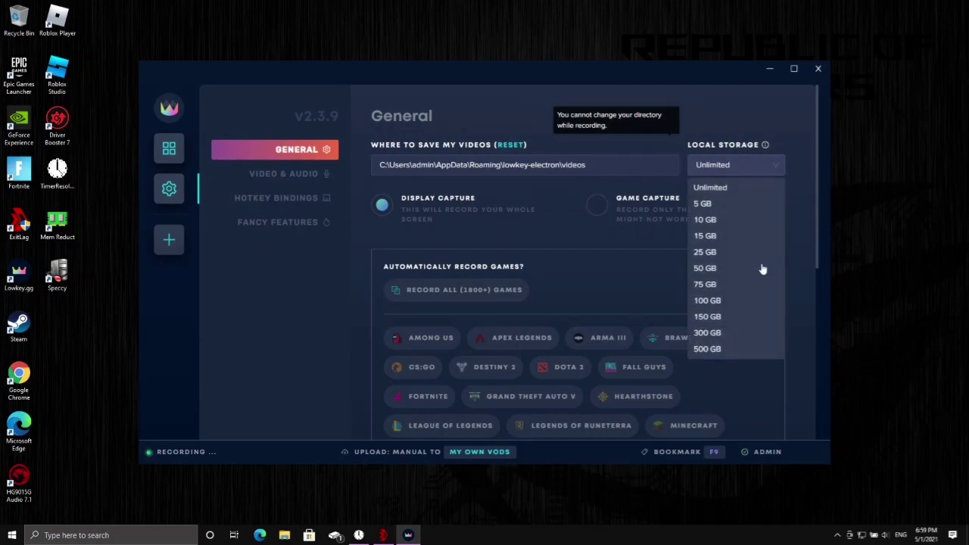
left_click(733, 164)
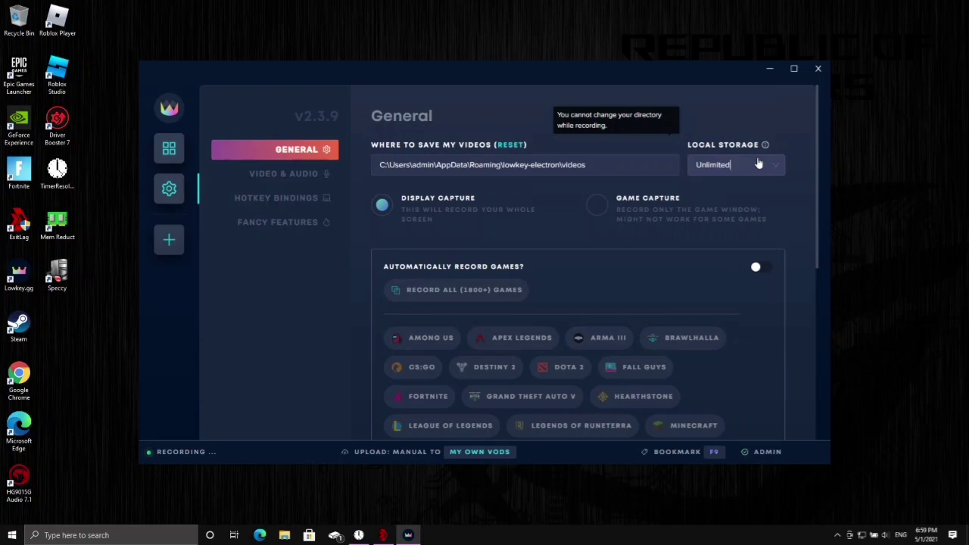
left_click(759, 163)
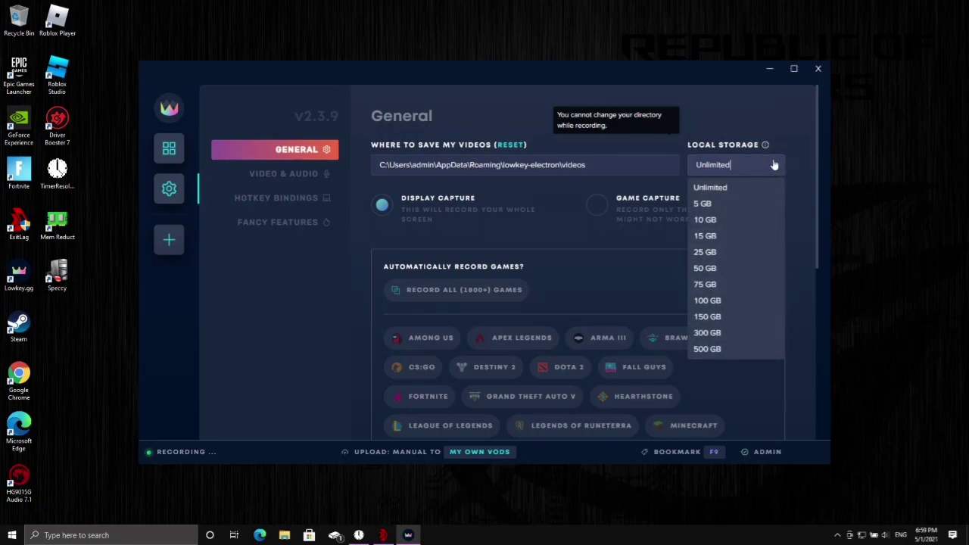
left_click(773, 167)
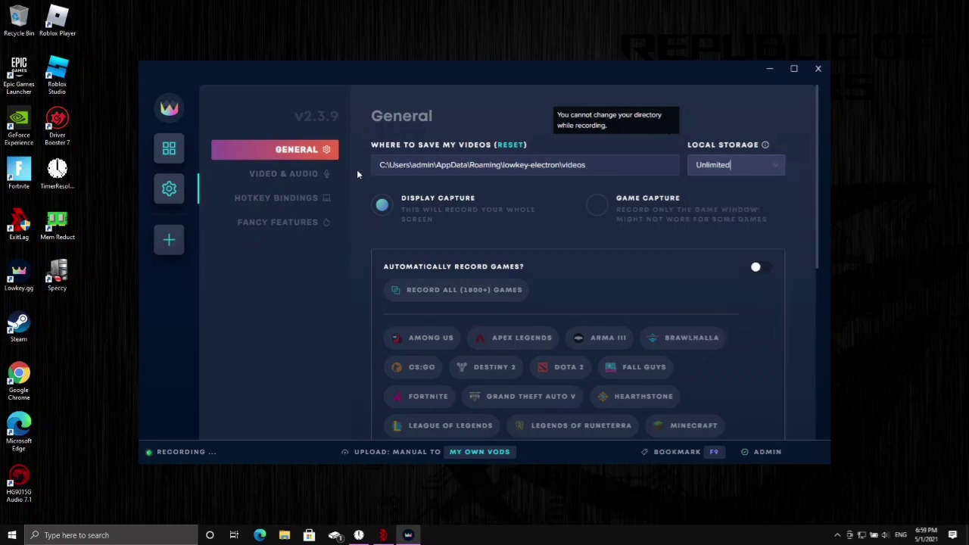
left_click(307, 176)
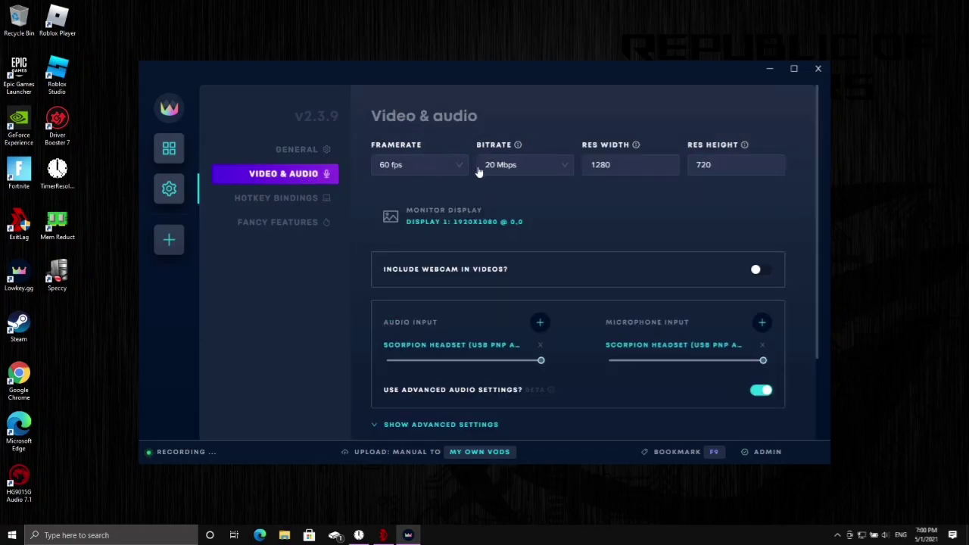
left_click(444, 166)
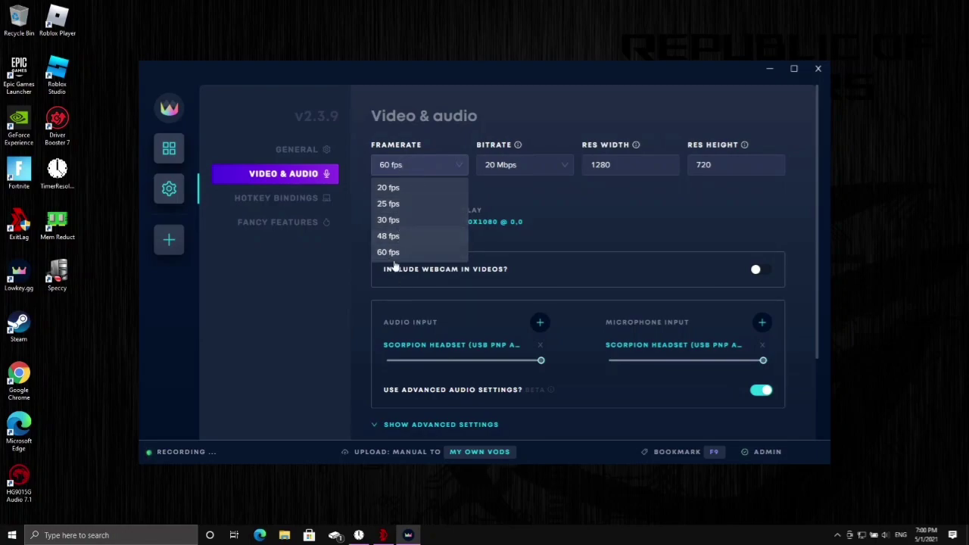
left_click(457, 162)
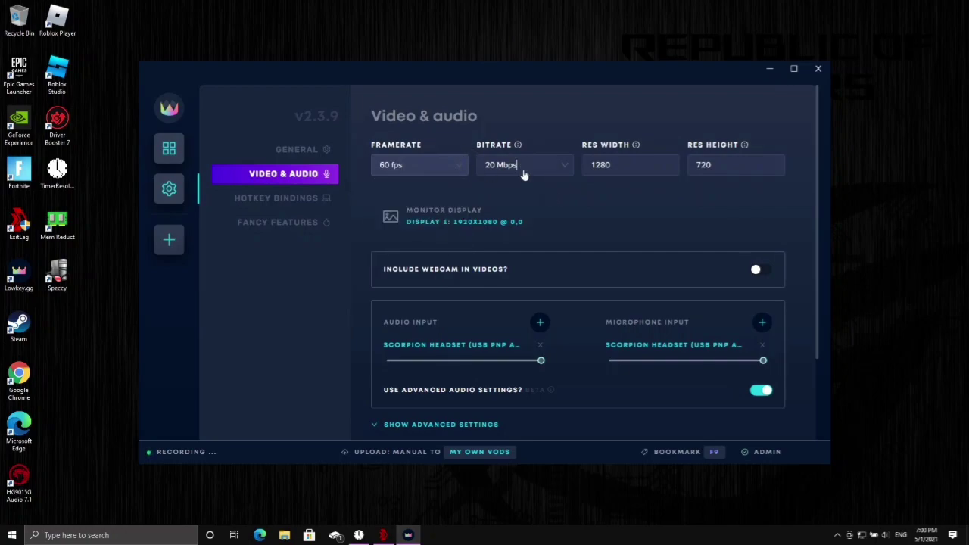
left_click(522, 174)
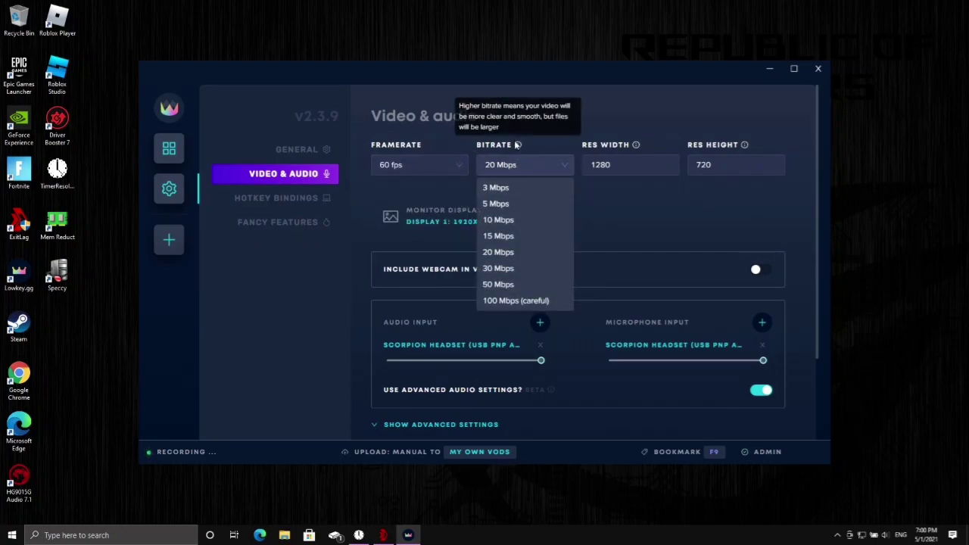
left_click(519, 144)
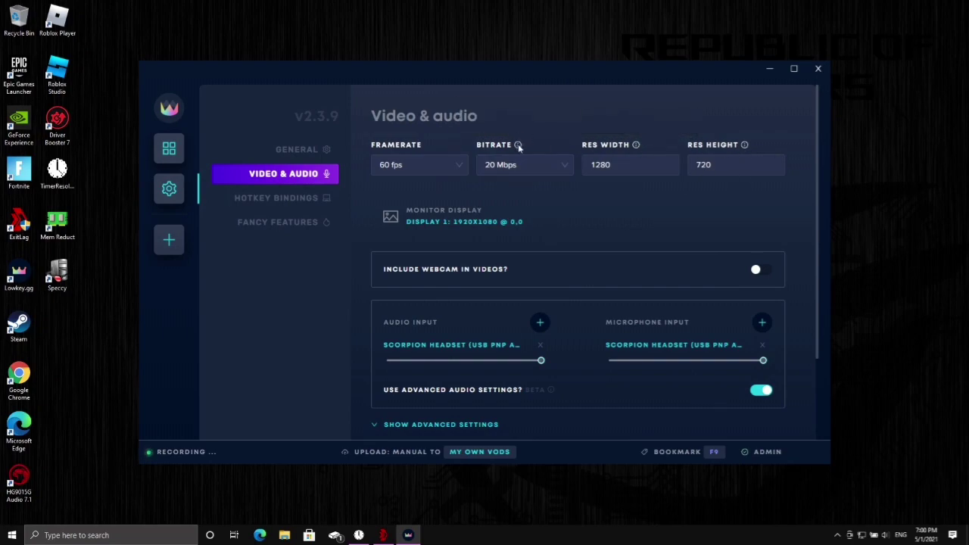
mouse_move(517, 144)
scroll(557, 263, "down", 3)
scroll(530, 250, "up", 3)
Toggle Use advanced audio settings off and back on, accepting the beta warning.
scroll(467, 234, "down", 2)
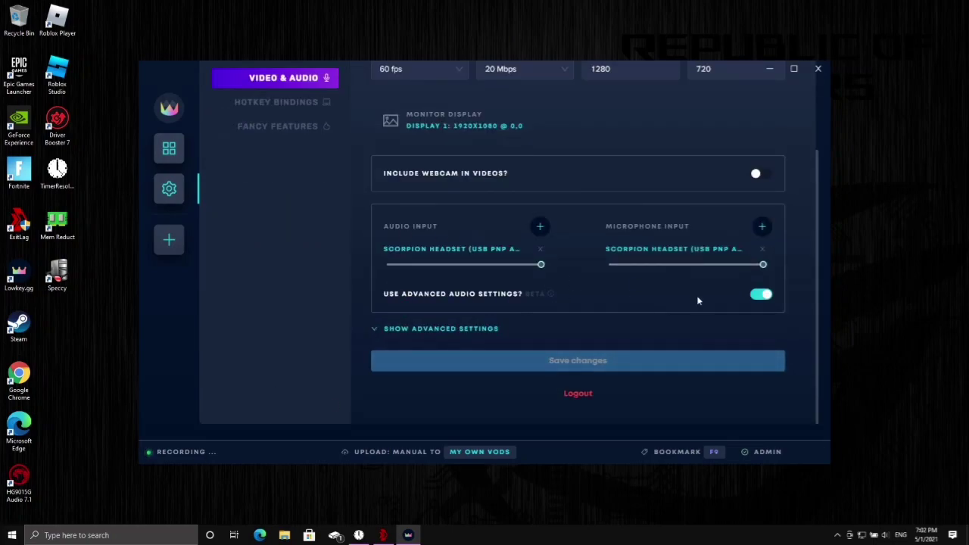
left_click(756, 294)
scroll(682, 303, "down", 2)
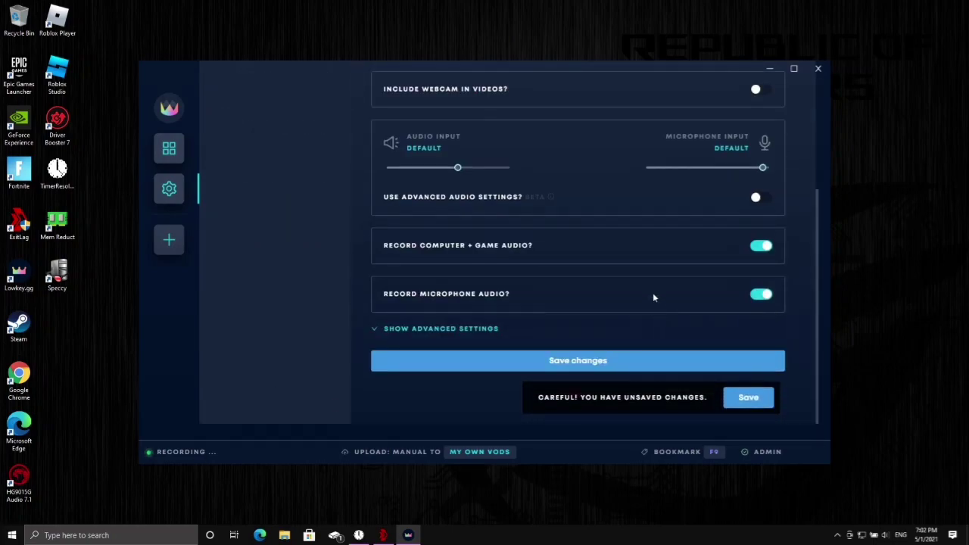
left_click(755, 199)
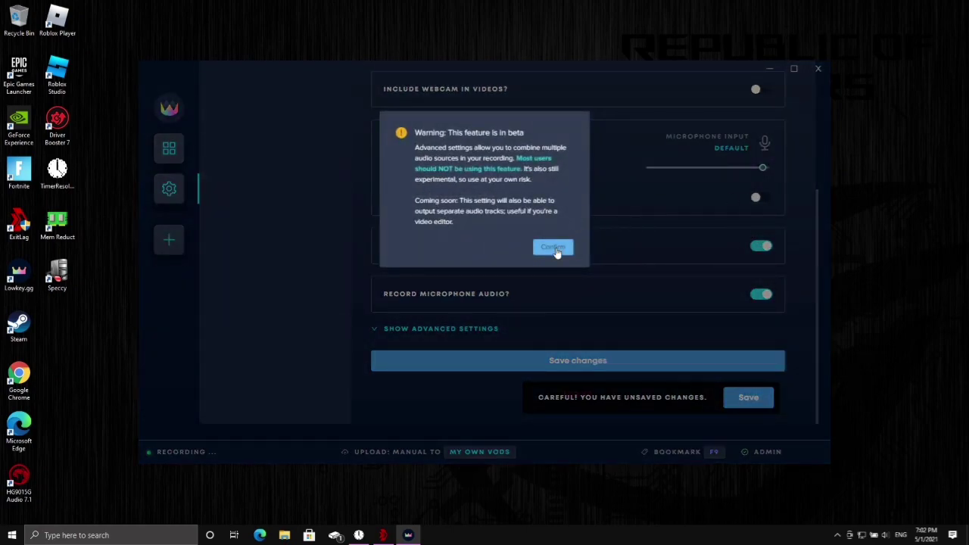
left_click(560, 246)
Expand Show advanced settings to reveal mouse hiding, .mkv extension and qsv encoding options.
scroll(500, 265, "down", 2)
scroll(601, 270, "up", 2)
scroll(591, 296, "down", 1)
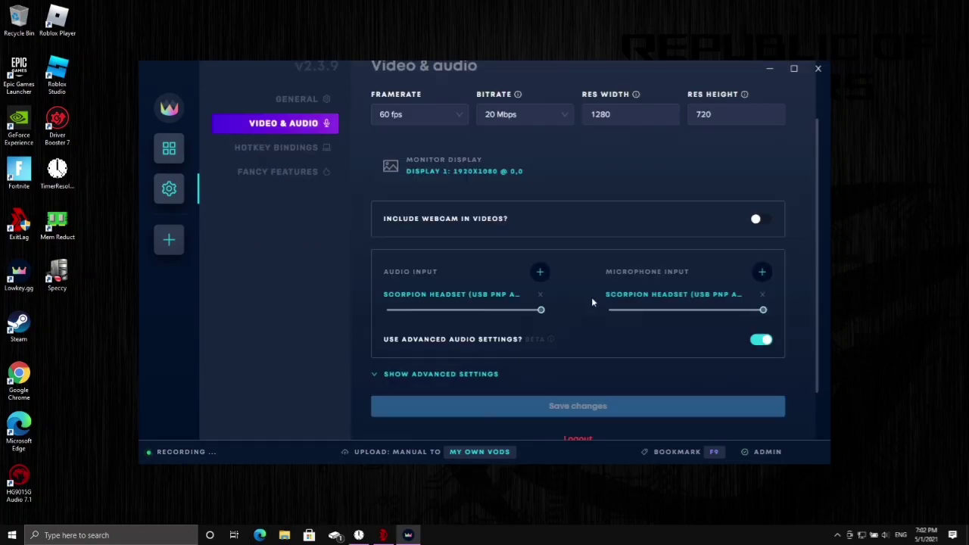
left_click(477, 374)
scroll(560, 300, "down", 3)
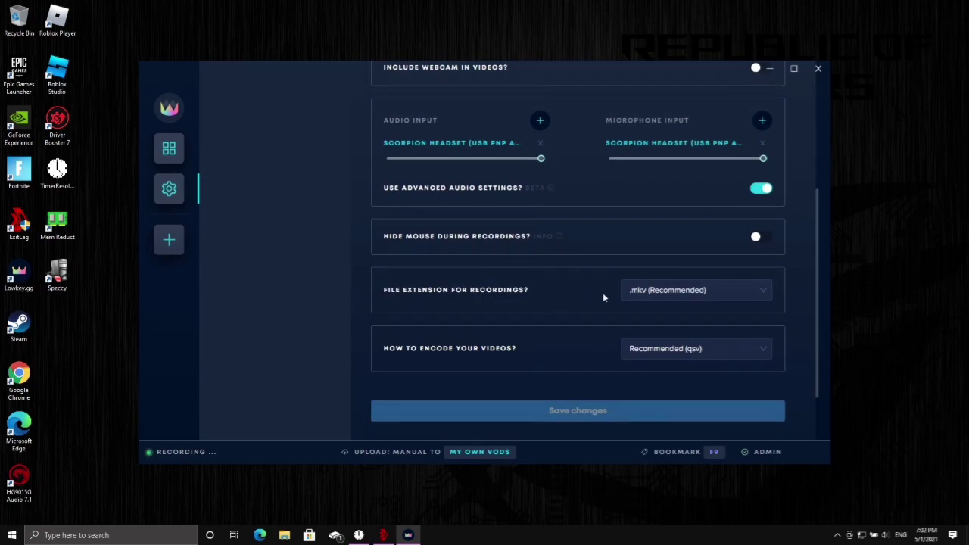
left_click(696, 290)
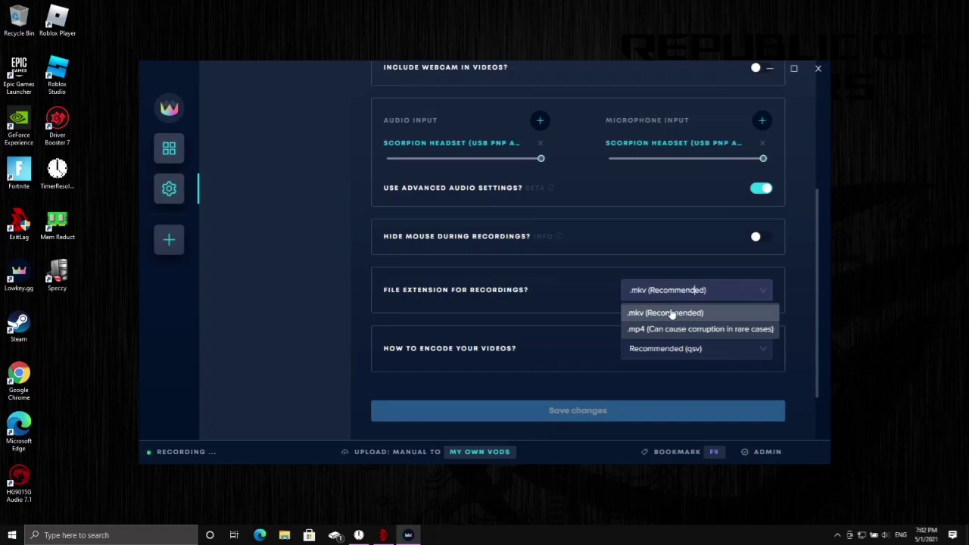
left_click(681, 314)
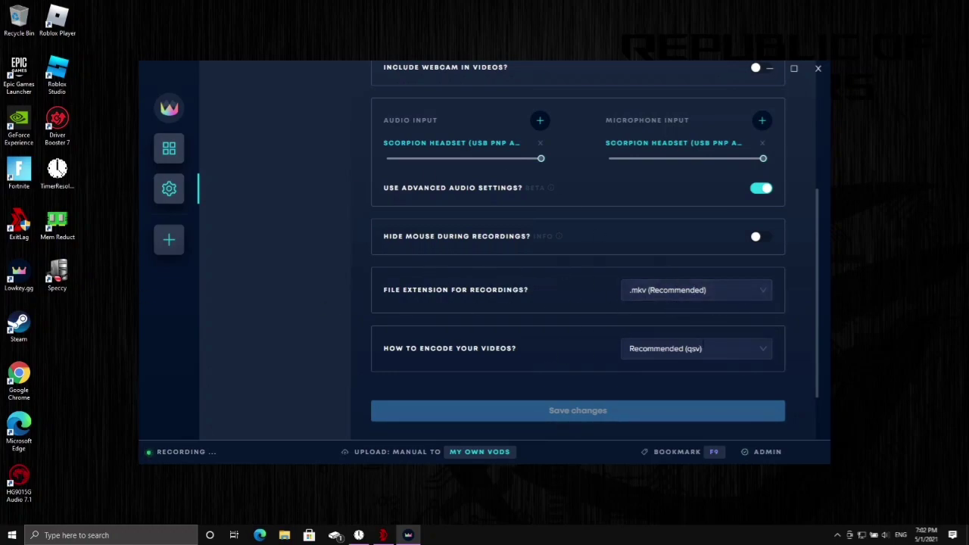
left_click(701, 348)
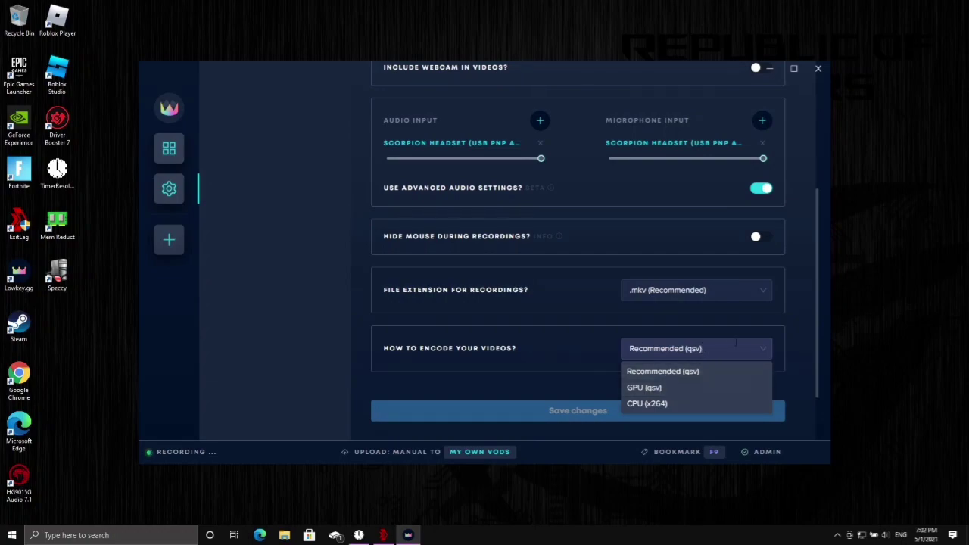
scroll(484, 276, "up", 3)
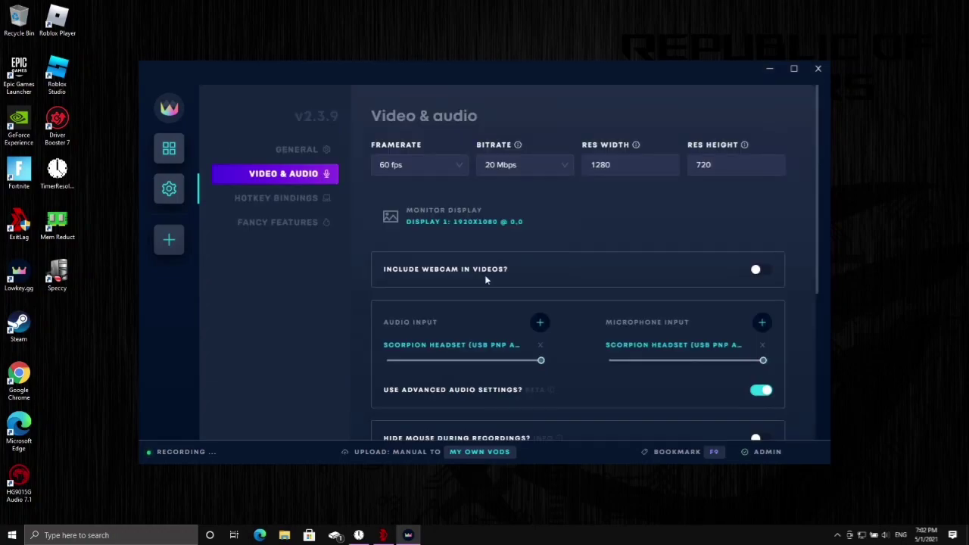
Open Hotkey Bindings and review the global recording and video-player shortcuts.
left_click(319, 201)
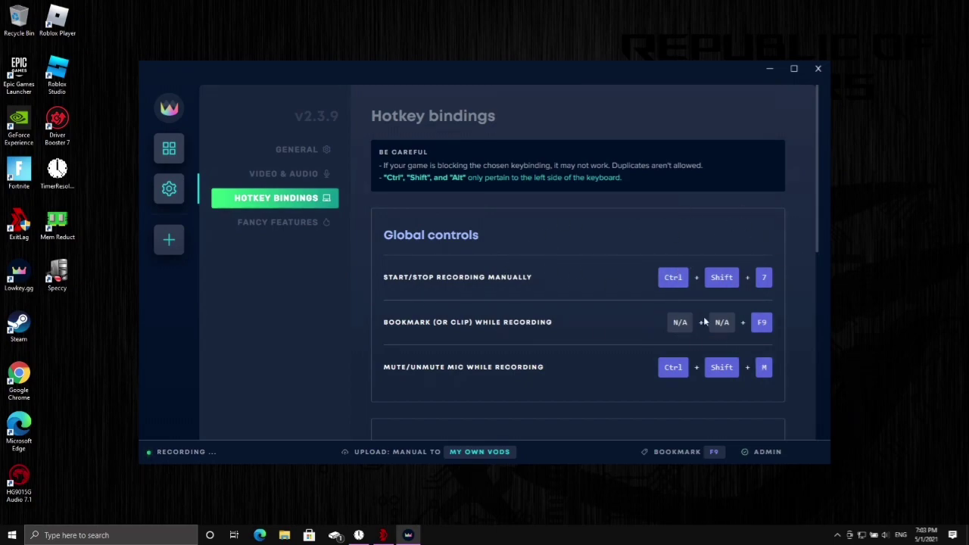
scroll(671, 320, "down", 2)
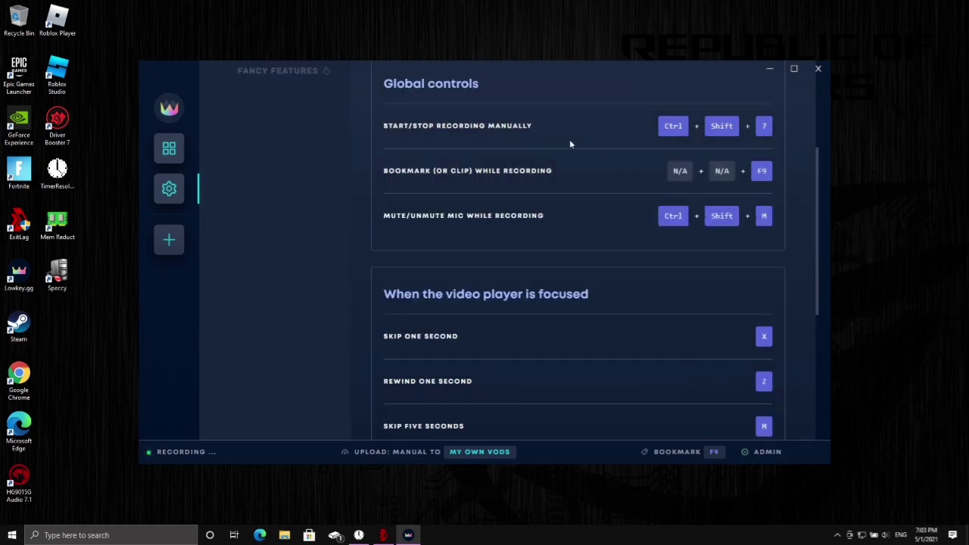
scroll(565, 181, "up", 1)
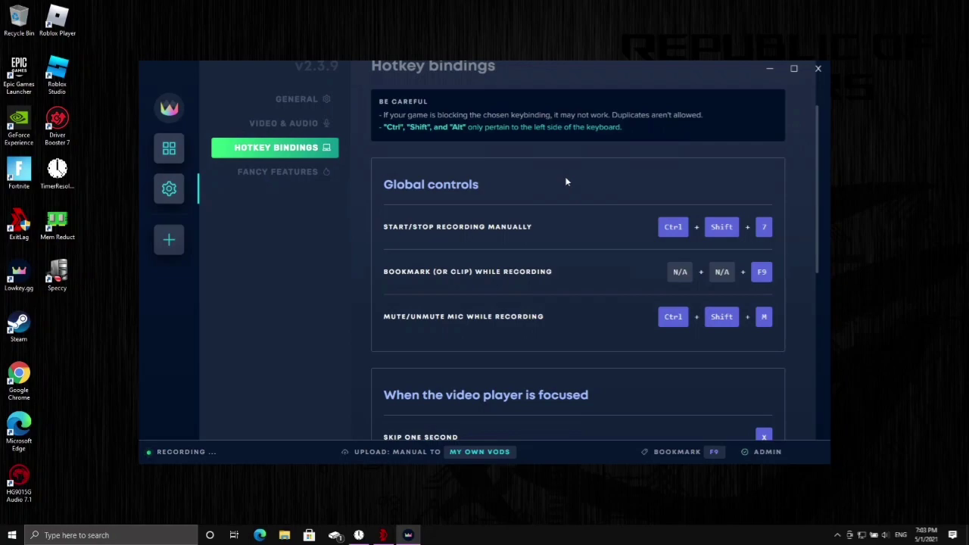
scroll(542, 281, "down", 2)
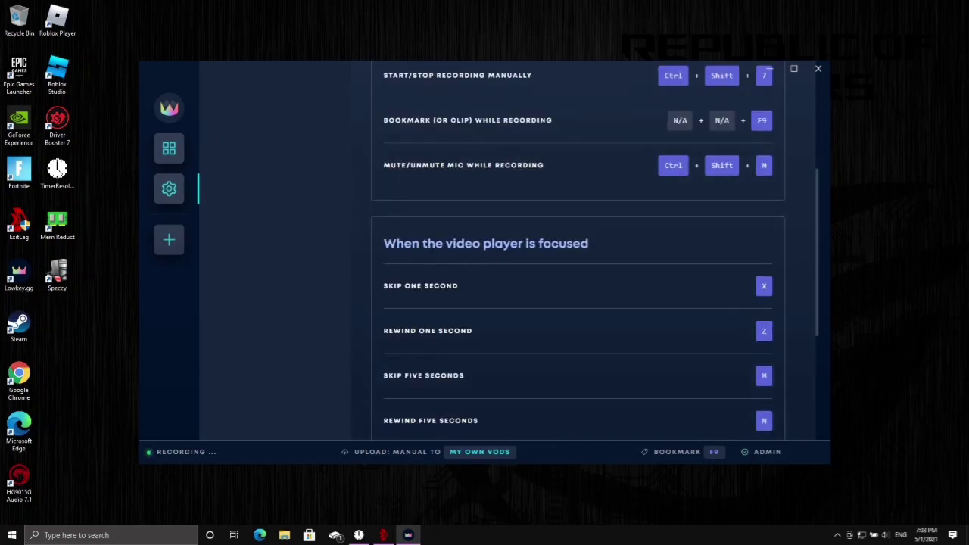
scroll(645, 260, "down", 3)
scroll(644, 261, "up", 2)
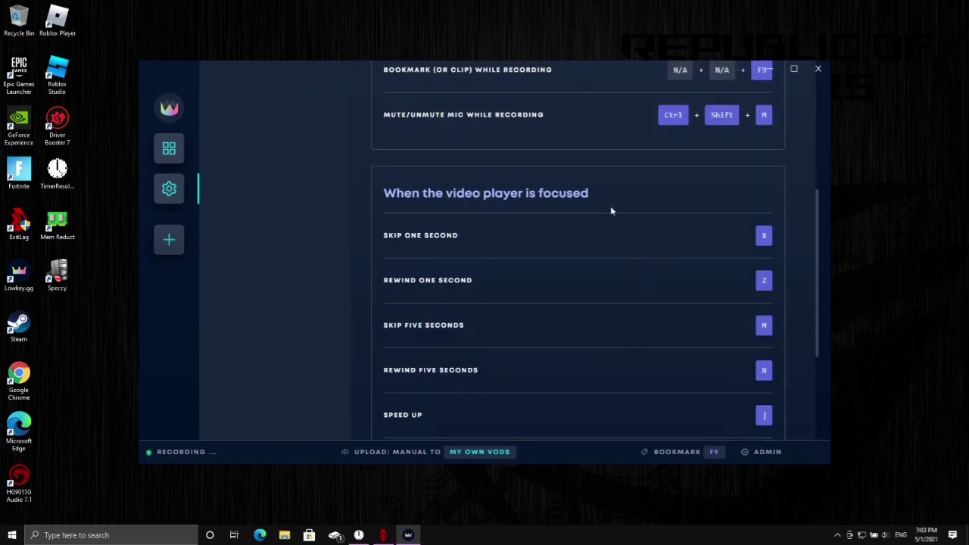
scroll(610, 210, "down", 3)
scroll(610, 222, "up", 3)
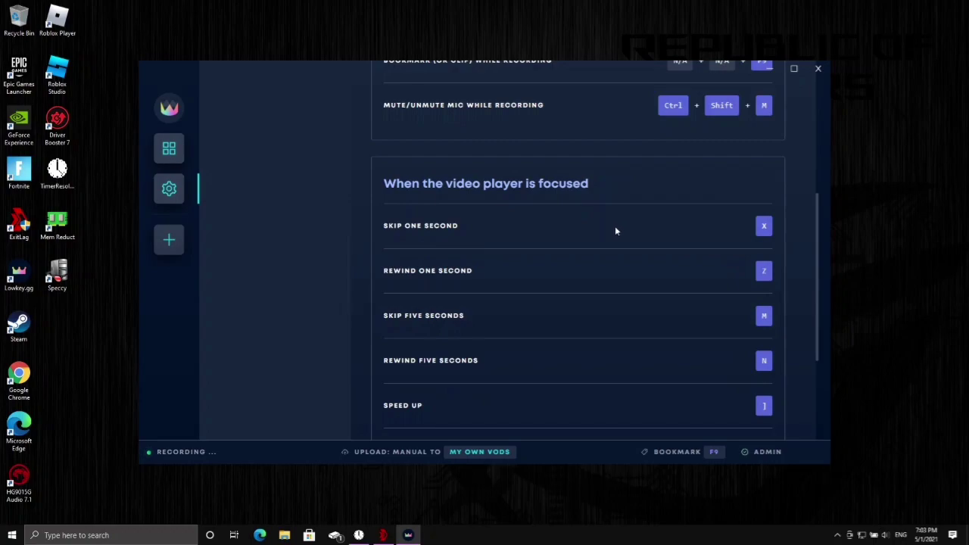
scroll(613, 230, "down", 2)
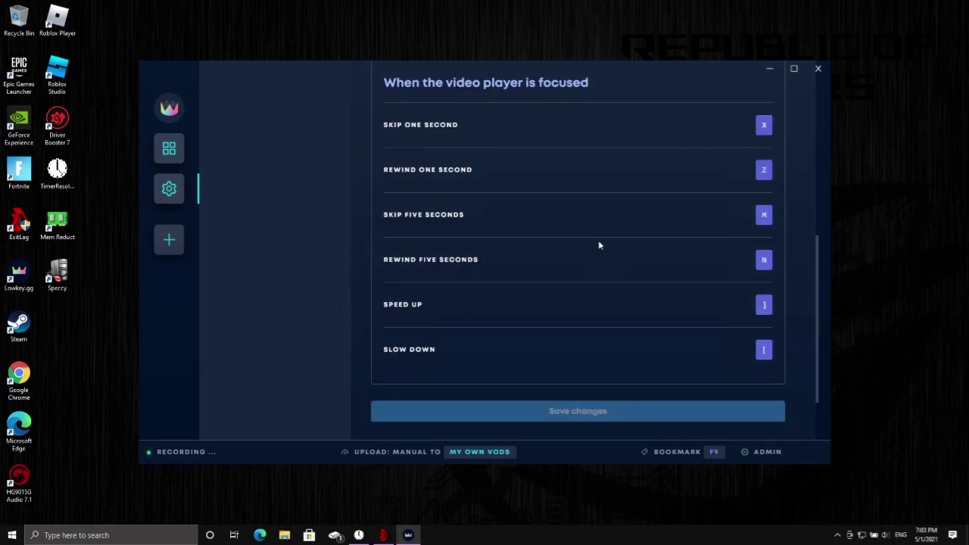
scroll(598, 241, "up", 6)
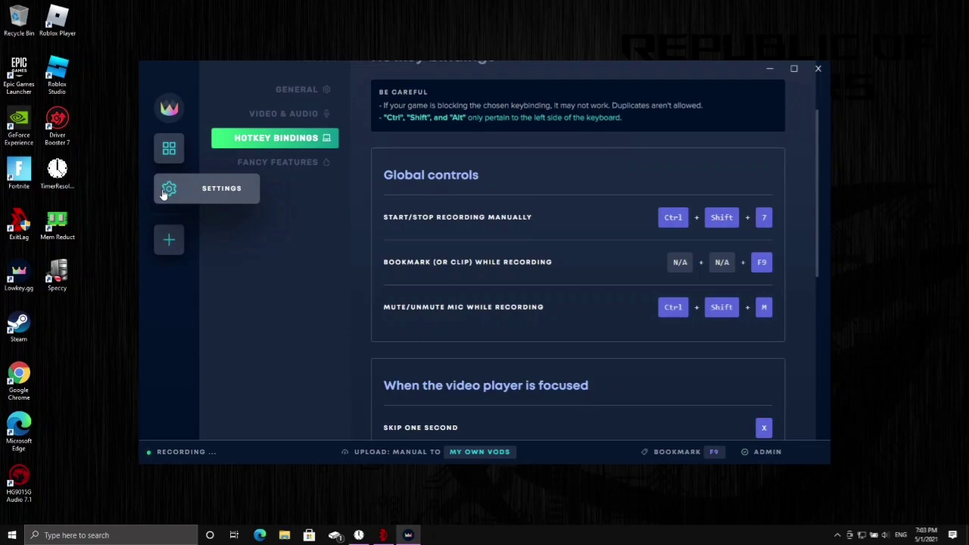
In Fancy features, set Only record clips to keep the last 60 secs, then review the toggles.
left_click(287, 162)
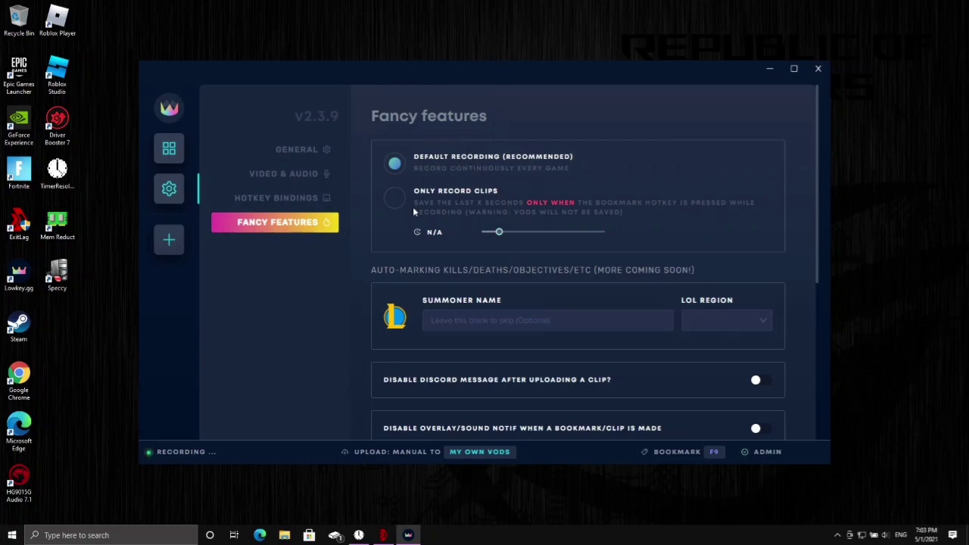
mouse_move(501, 235)
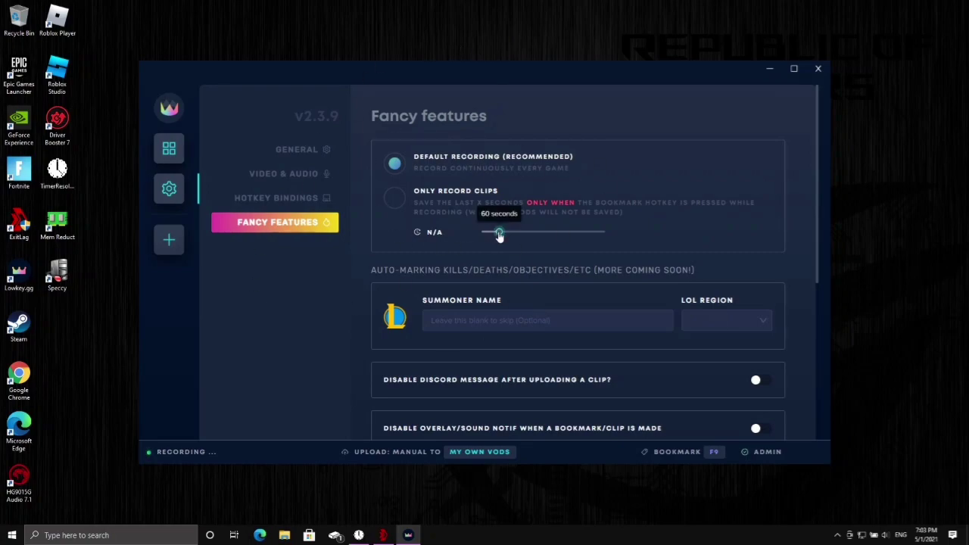
mouse_move(499, 236)
left_mouse_down()
mouse_move(610, 230)
mouse_move(499, 225)
left_mouse_up()
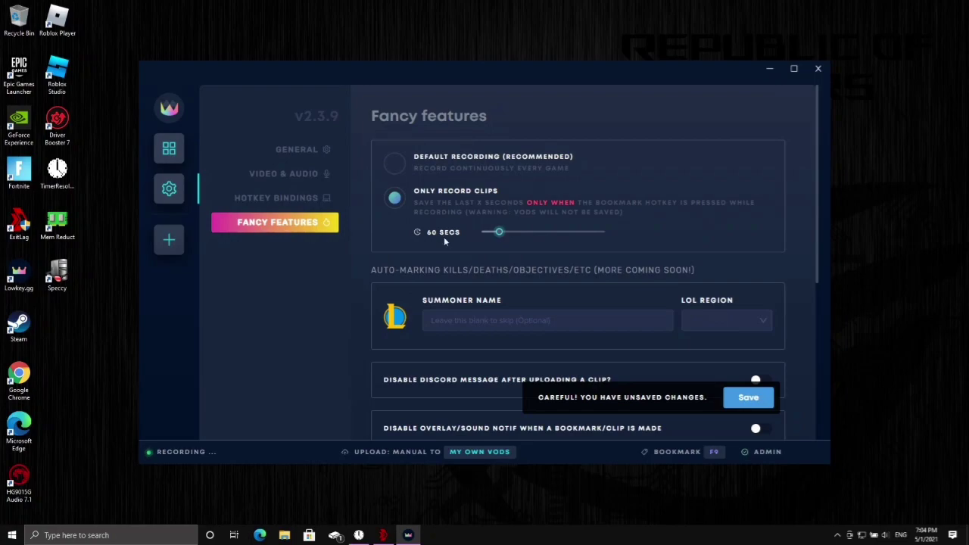
mouse_move(498, 235)
left_click_drag(499, 233, 620, 239)
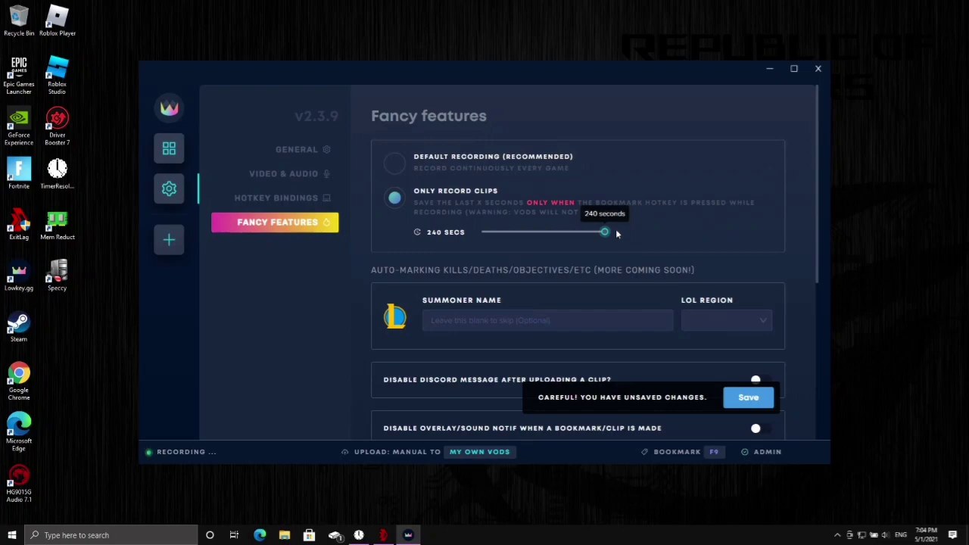
left_click_drag(614, 233, 500, 240)
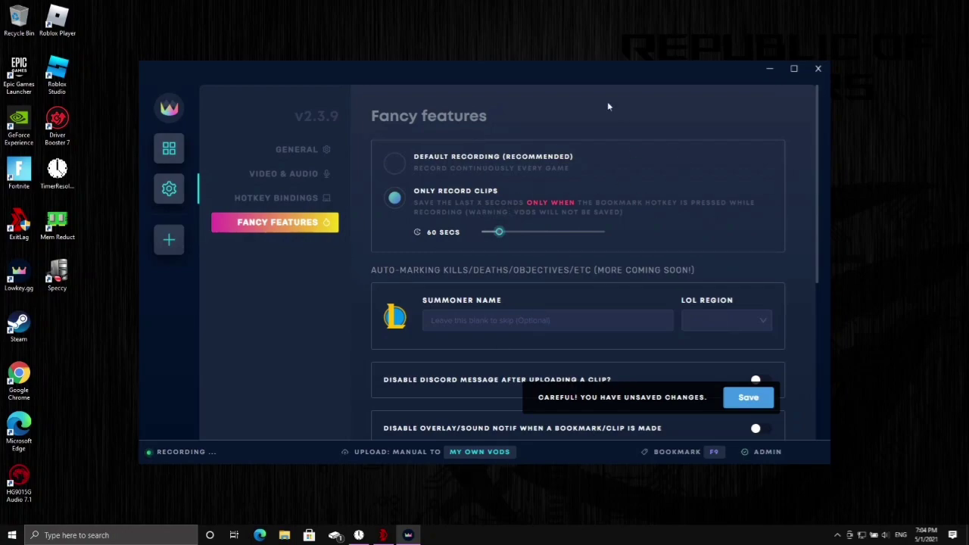
scroll(520, 298, "down", 3)
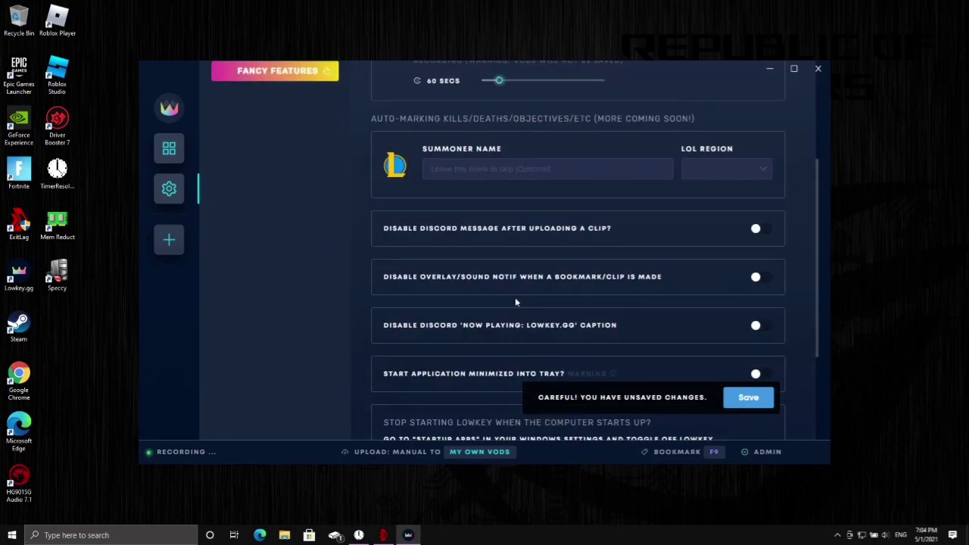
scroll(515, 297, "up", 2)
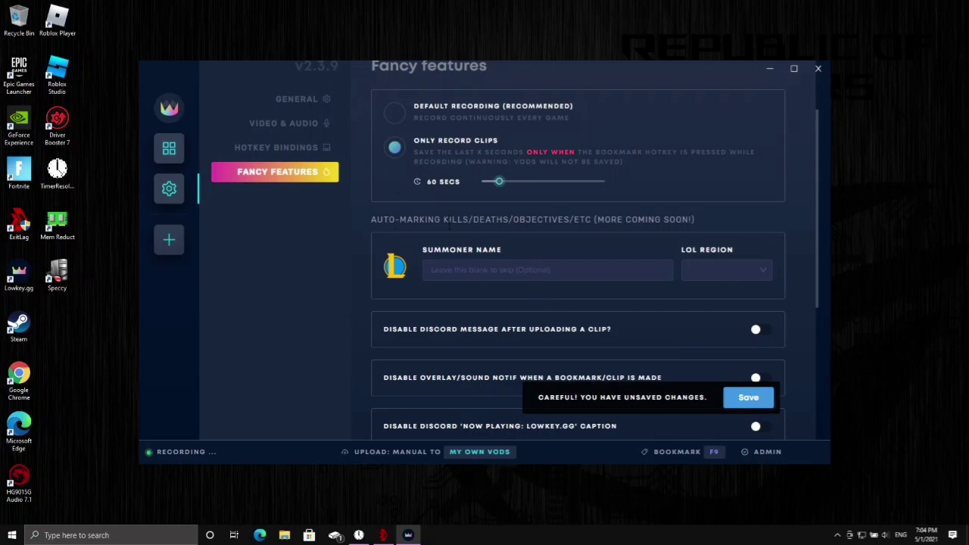
scroll(413, 228, "down", 5)
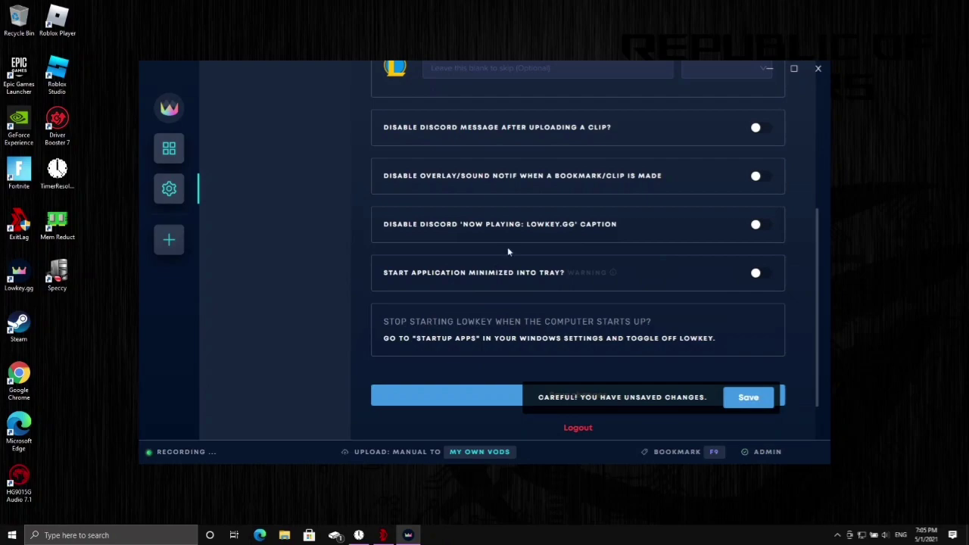
scroll(511, 250, "up", 3)
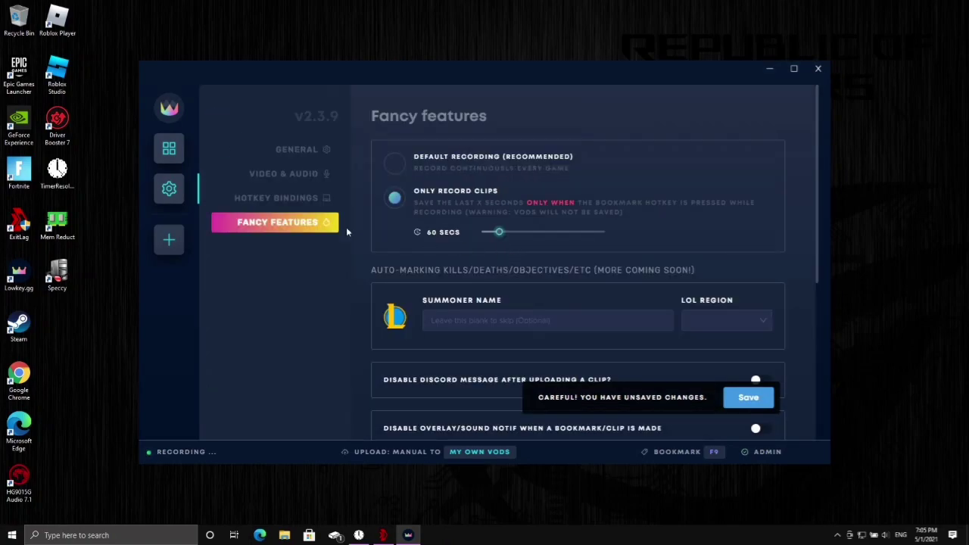
scroll(469, 279, "down", 5)
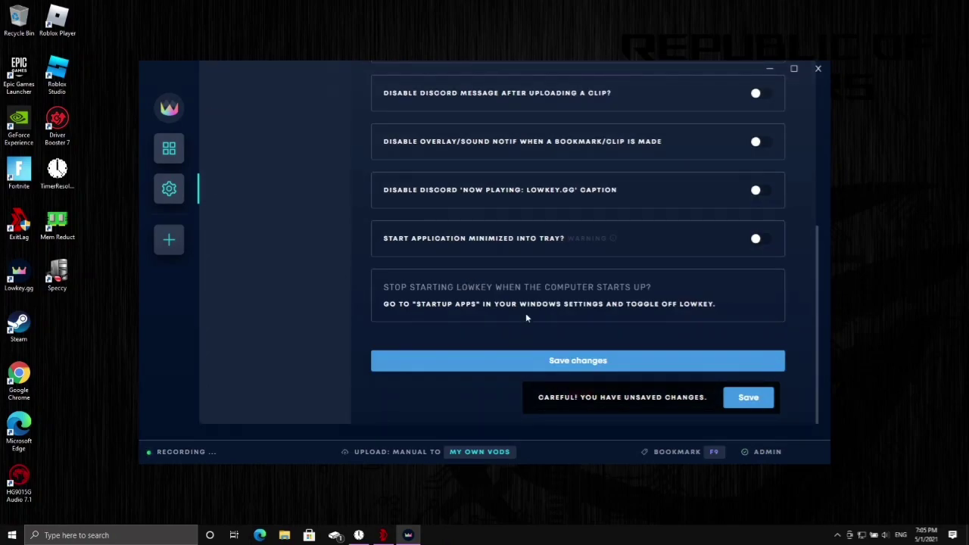
scroll(523, 310, "up", 5)
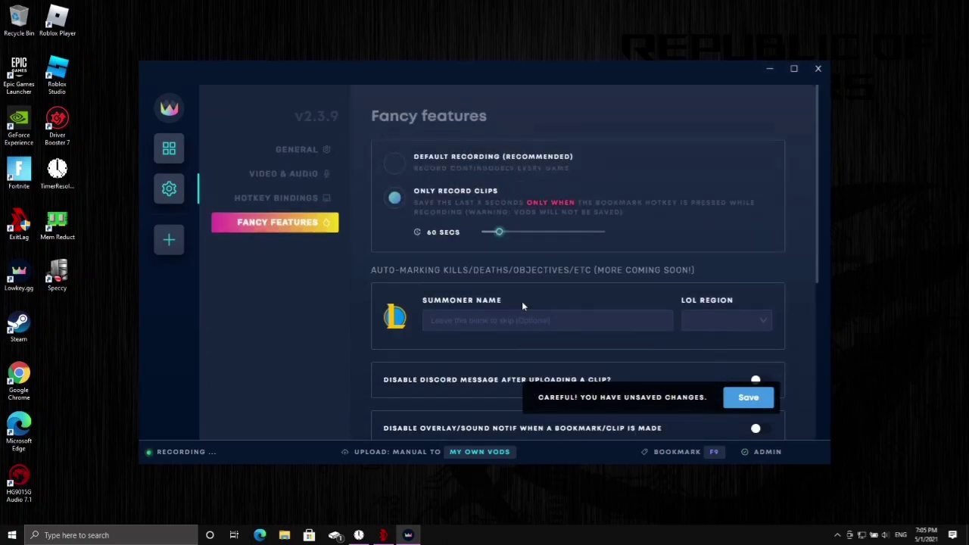
Go to General settings, open the new-team options, and dismiss them without choosing.
left_click(275, 149)
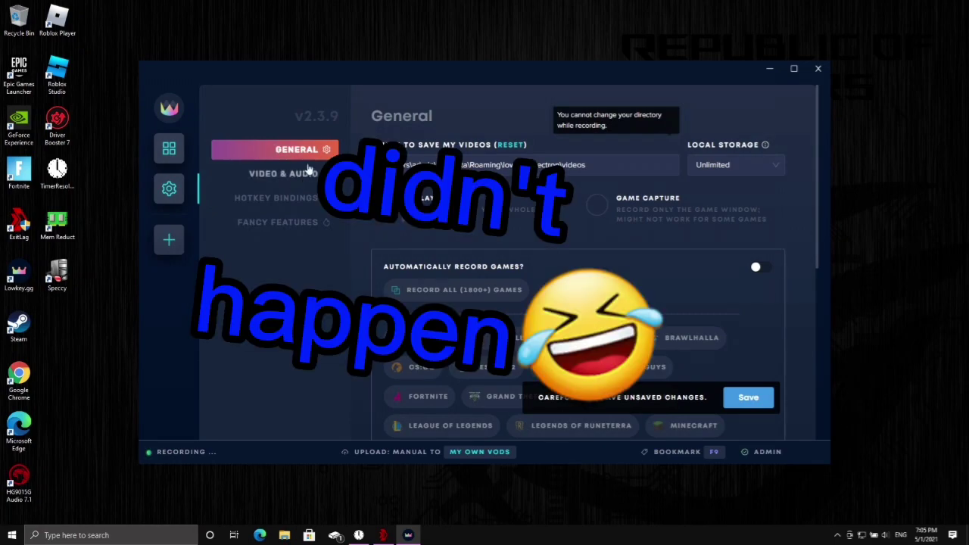
left_click(173, 240)
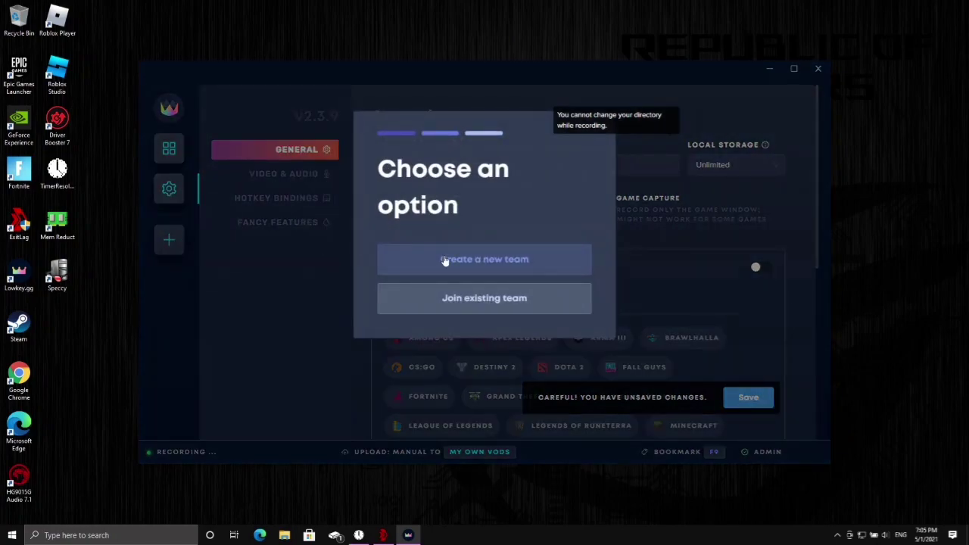
left_click(716, 249)
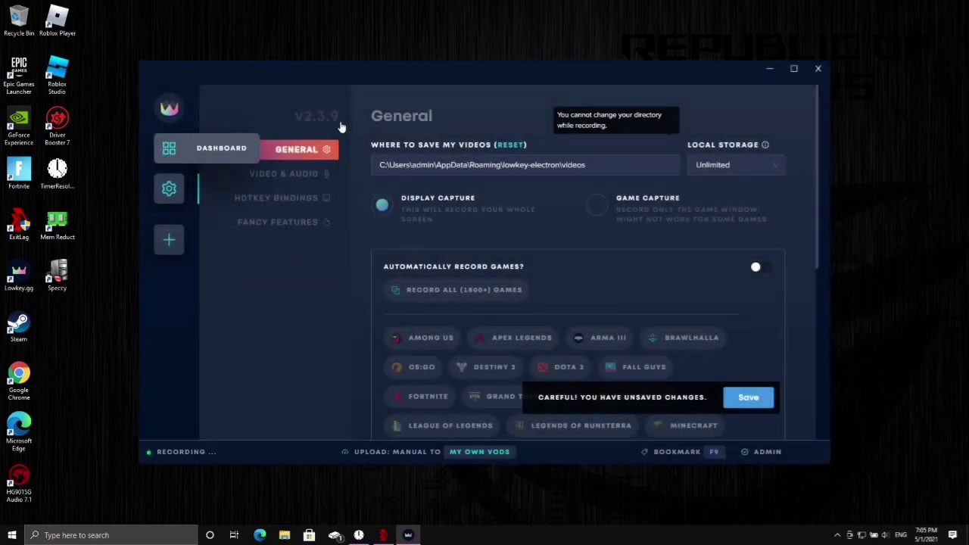
Return to the Local Videos dashboard and browse its 10 clips, briefly revisiting Settings.
left_click(221, 149)
scroll(372, 184, "down", 6)
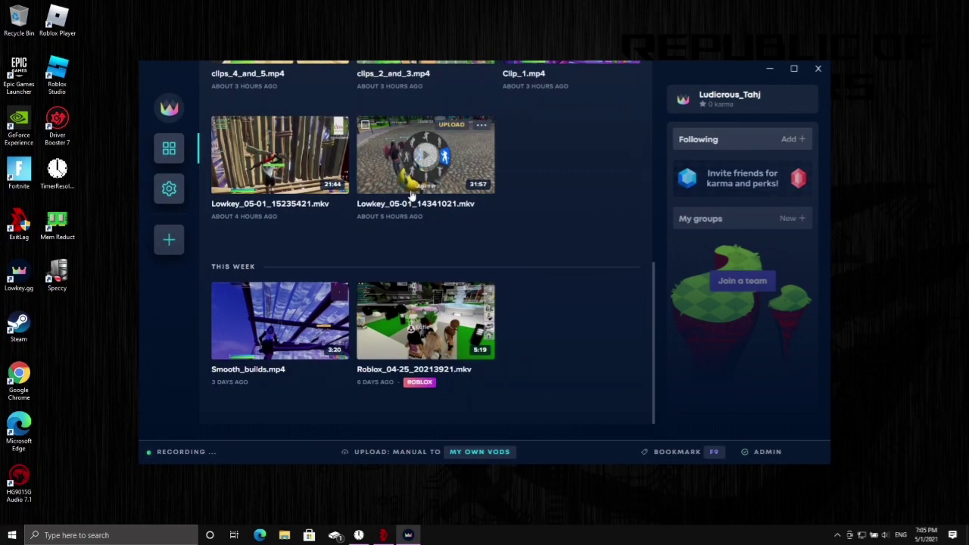
scroll(421, 173, "up", 3)
scroll(438, 204, "up", 3)
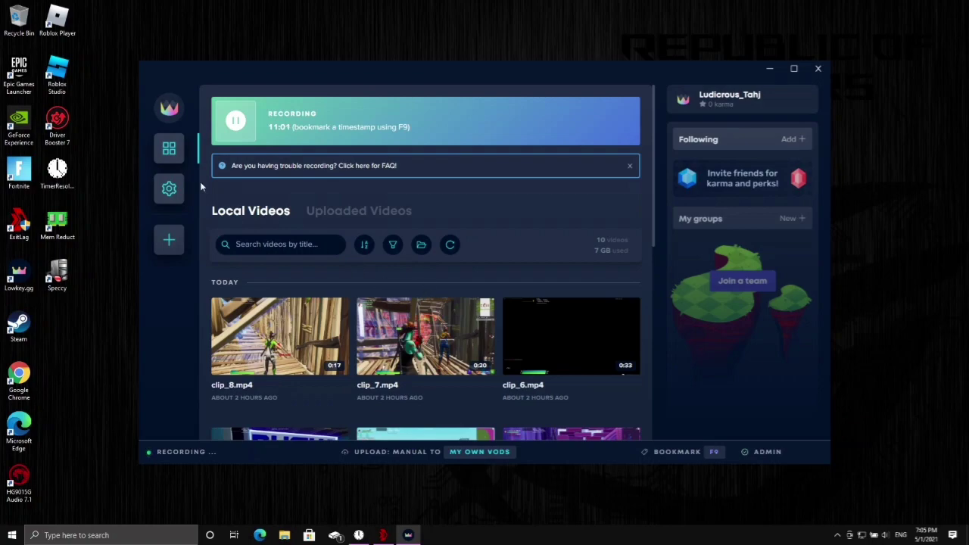
left_click(169, 189)
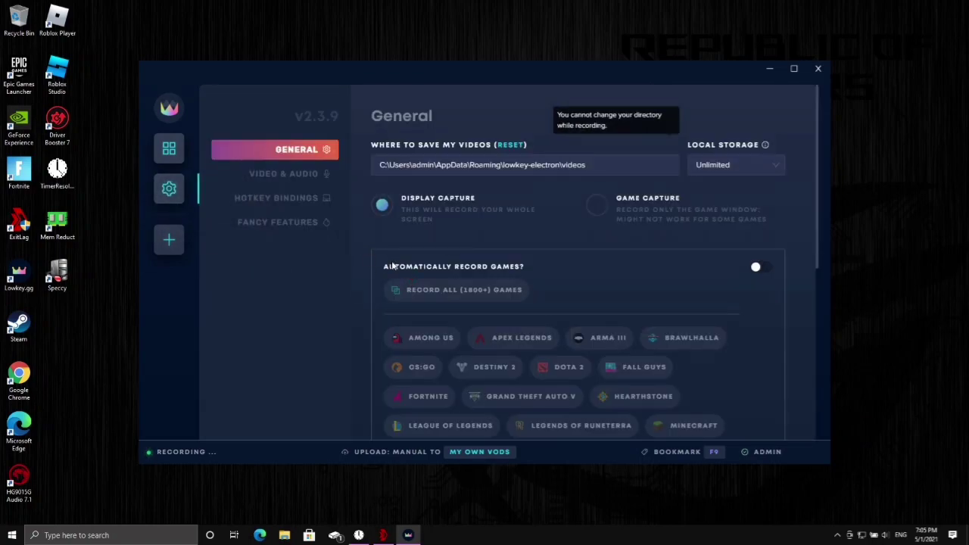
left_click(168, 149)
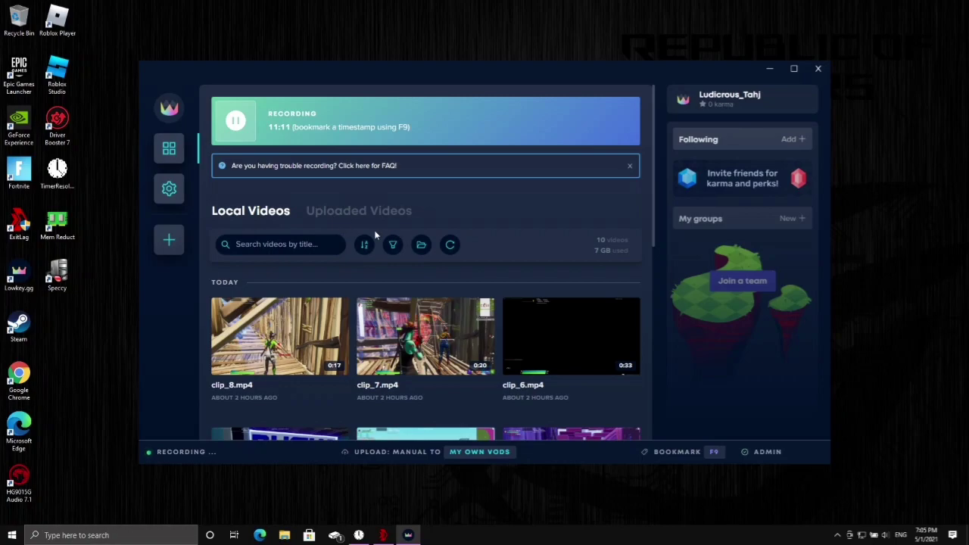
scroll(374, 230, "down", 1)
scroll(530, 299, "down", 1)
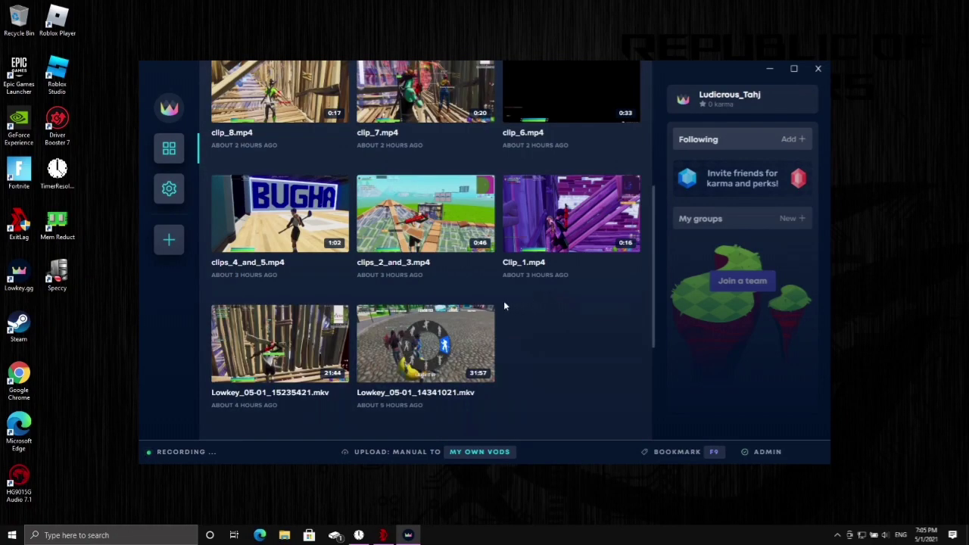
scroll(481, 276, "up", 1)
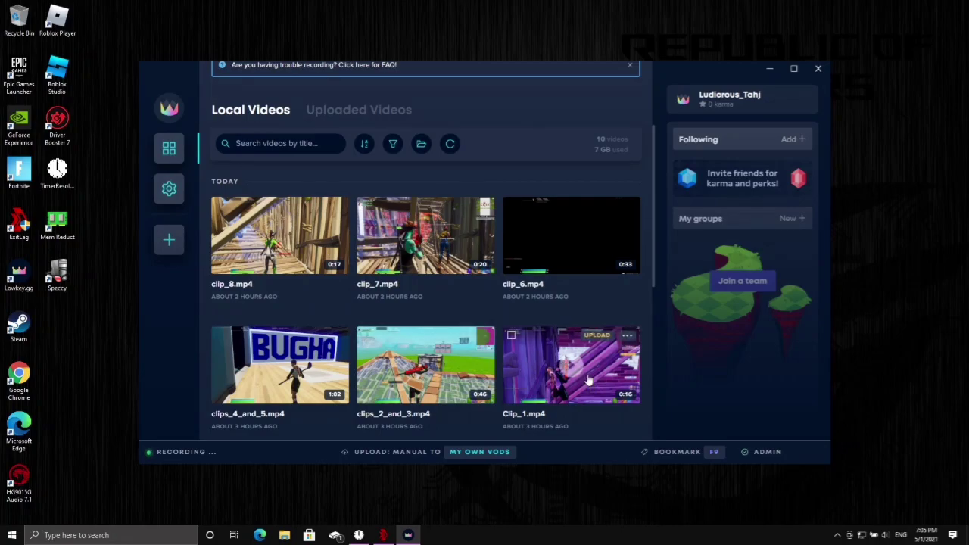
left_click(563, 372)
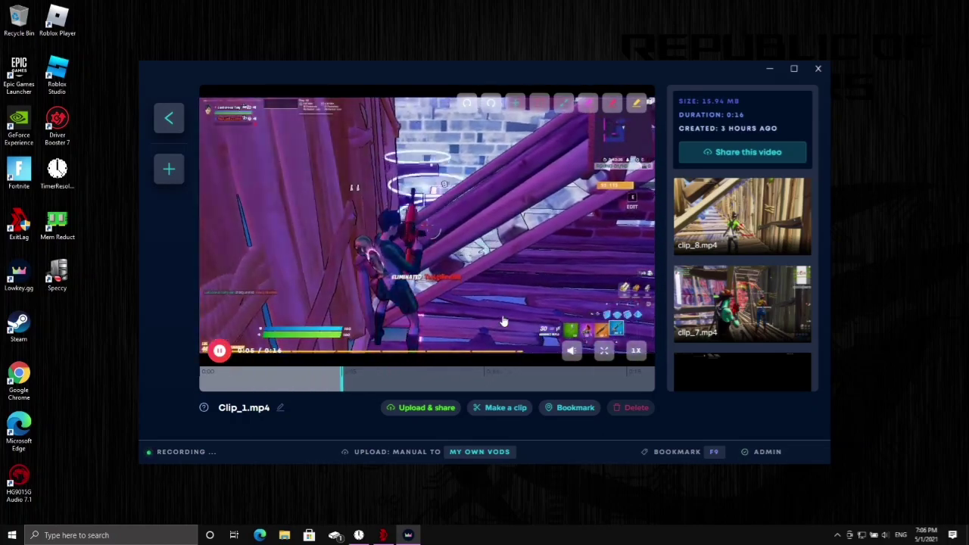
left_click(450, 266)
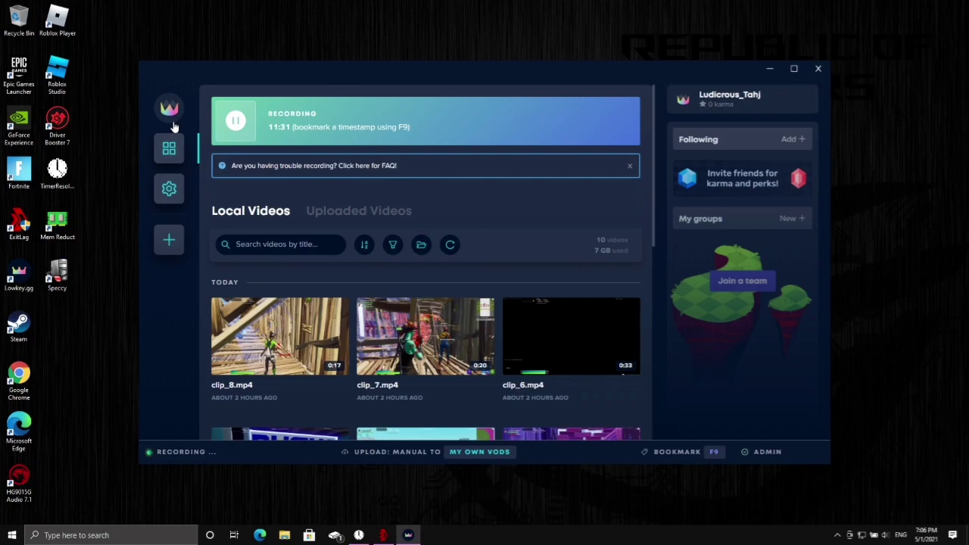
scroll(464, 298, "down", 5)
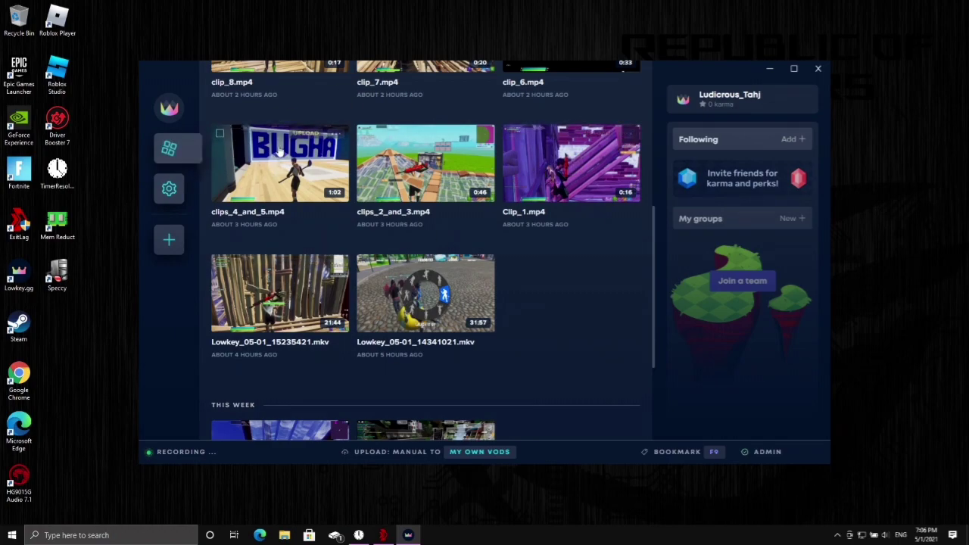
scroll(399, 226, "up", 4)
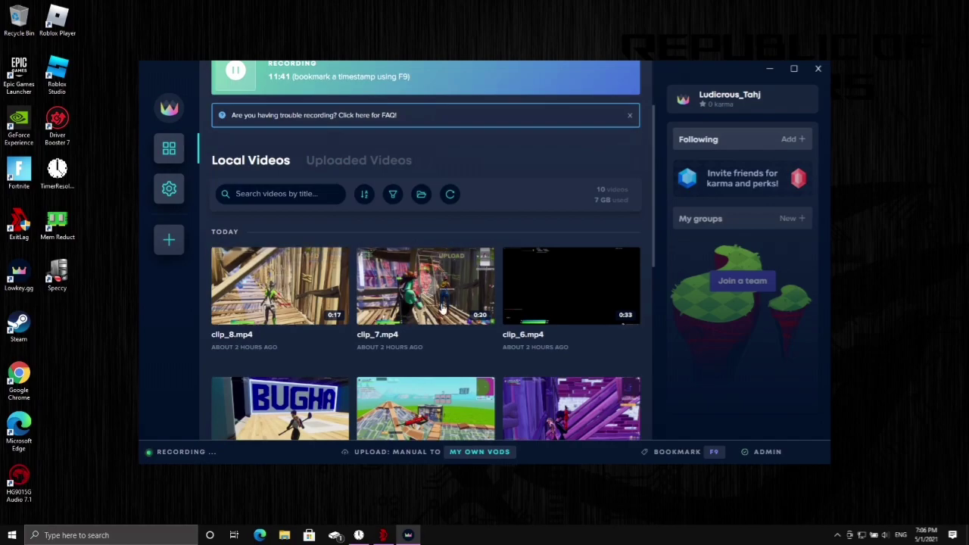
scroll(422, 282, "down", 3)
scroll(424, 284, "up", 2)
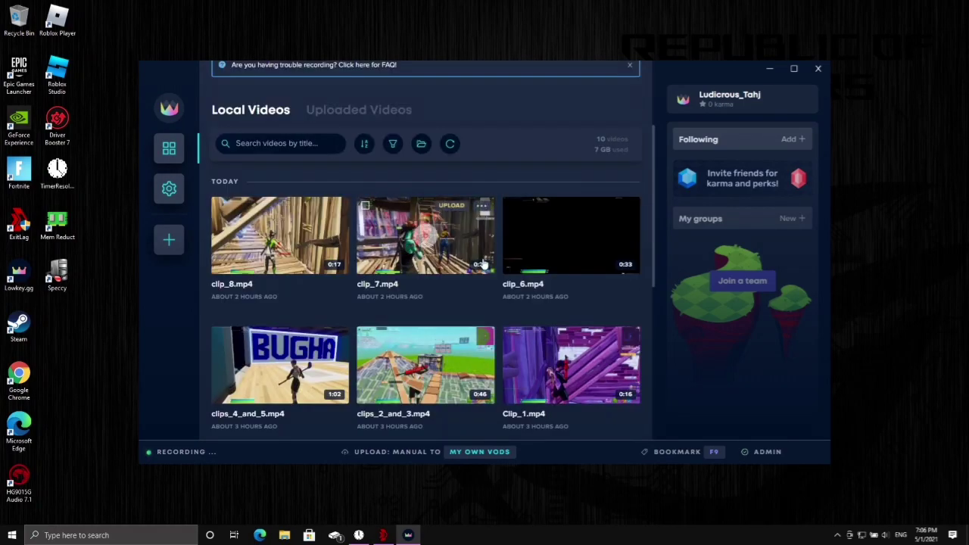
Play clip_7.mp4 full screen with F, then return to the windowed player.
left_click(421, 239)
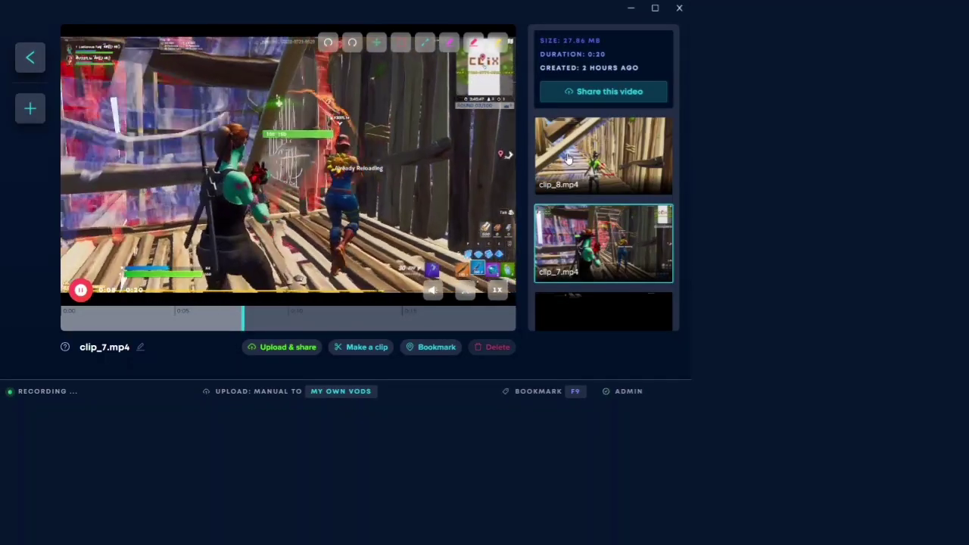
key("f")
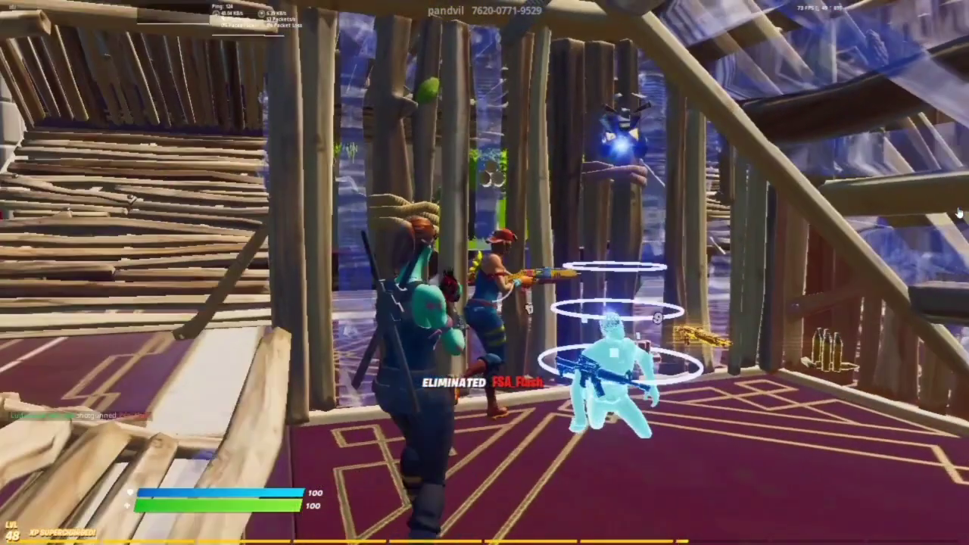
mouse_move(528, 248)
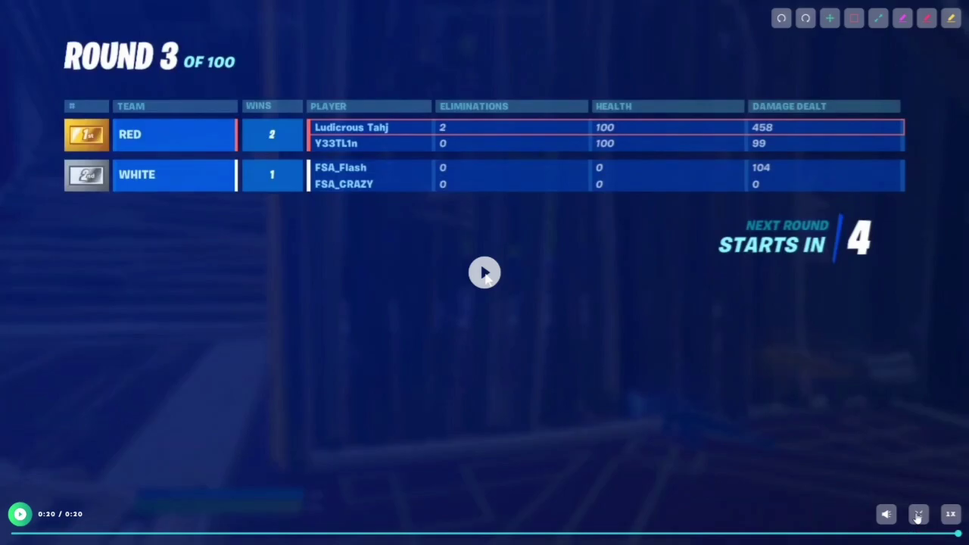
left_click(918, 515)
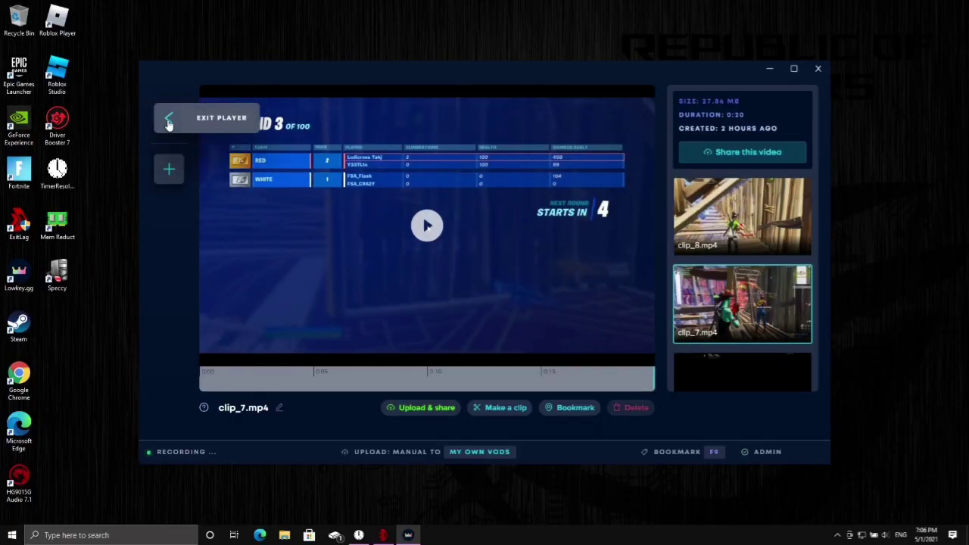
Exit the clip_7 player to the Local Videos library, then minimise and restore the Lowkey window.
left_click(169, 122)
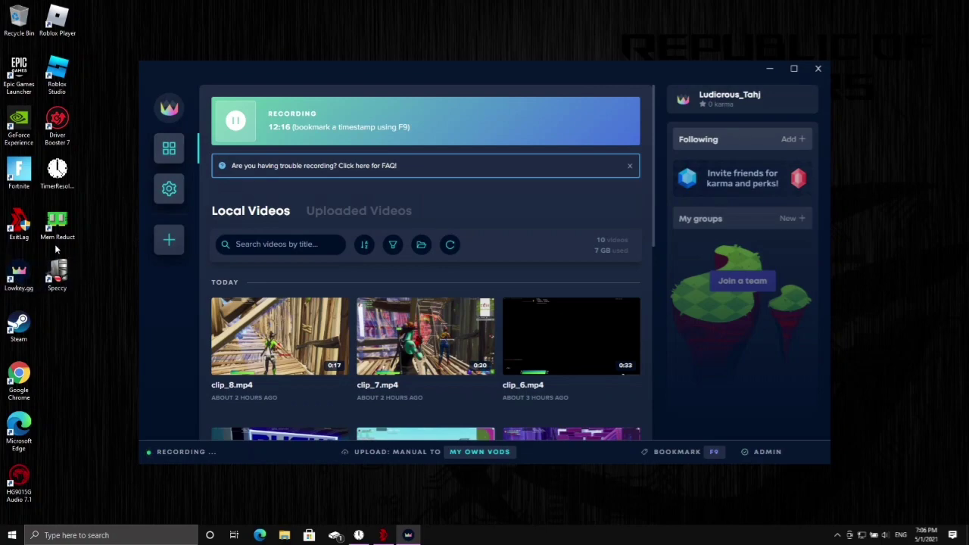
left_click(769, 68)
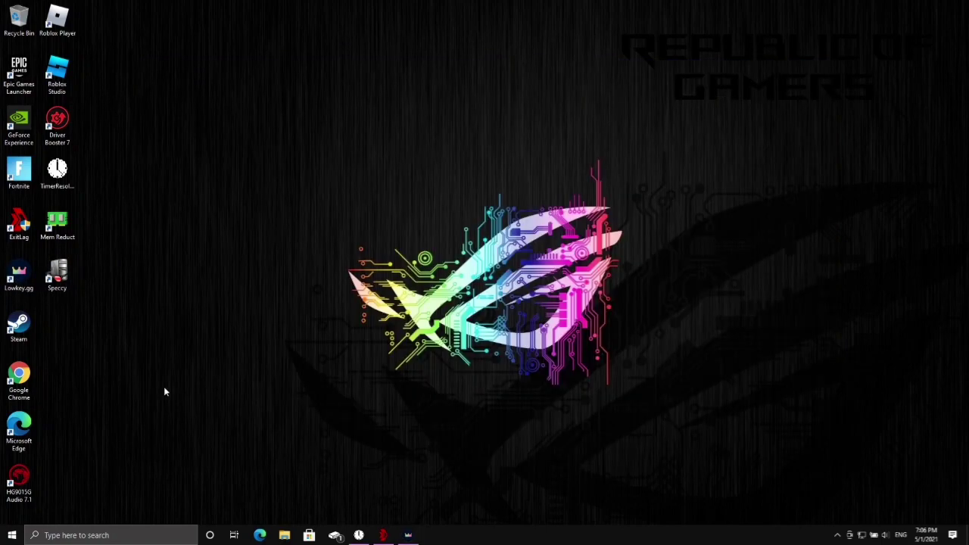
left_click(13, 536)
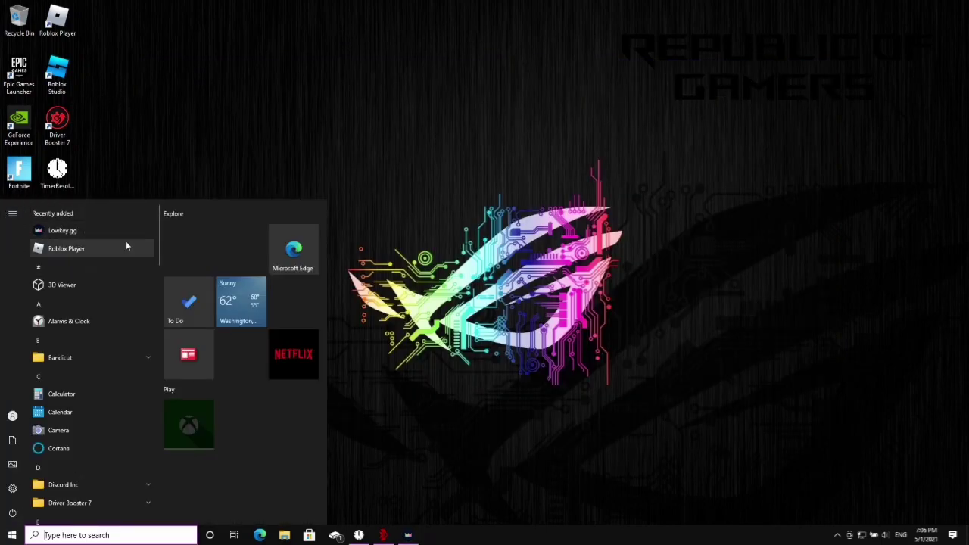
left_click(408, 534)
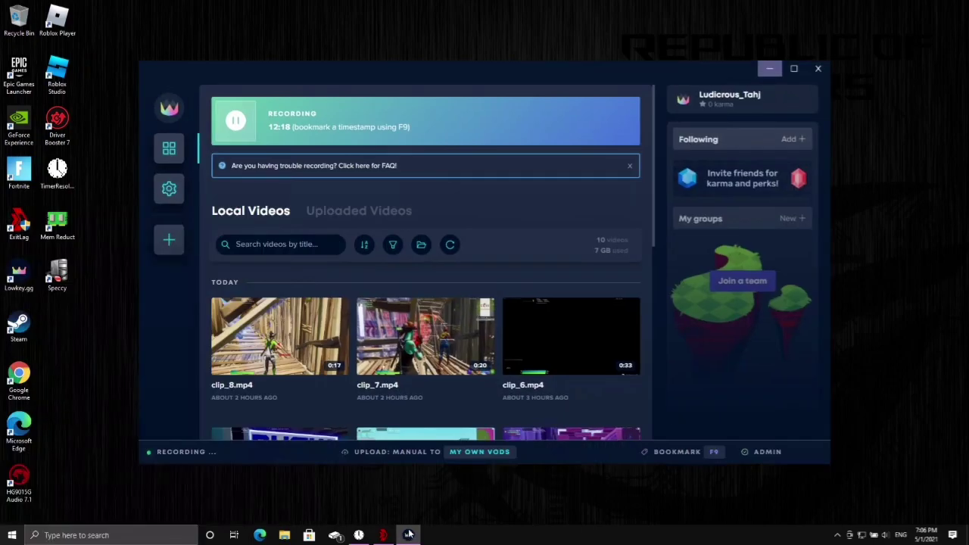